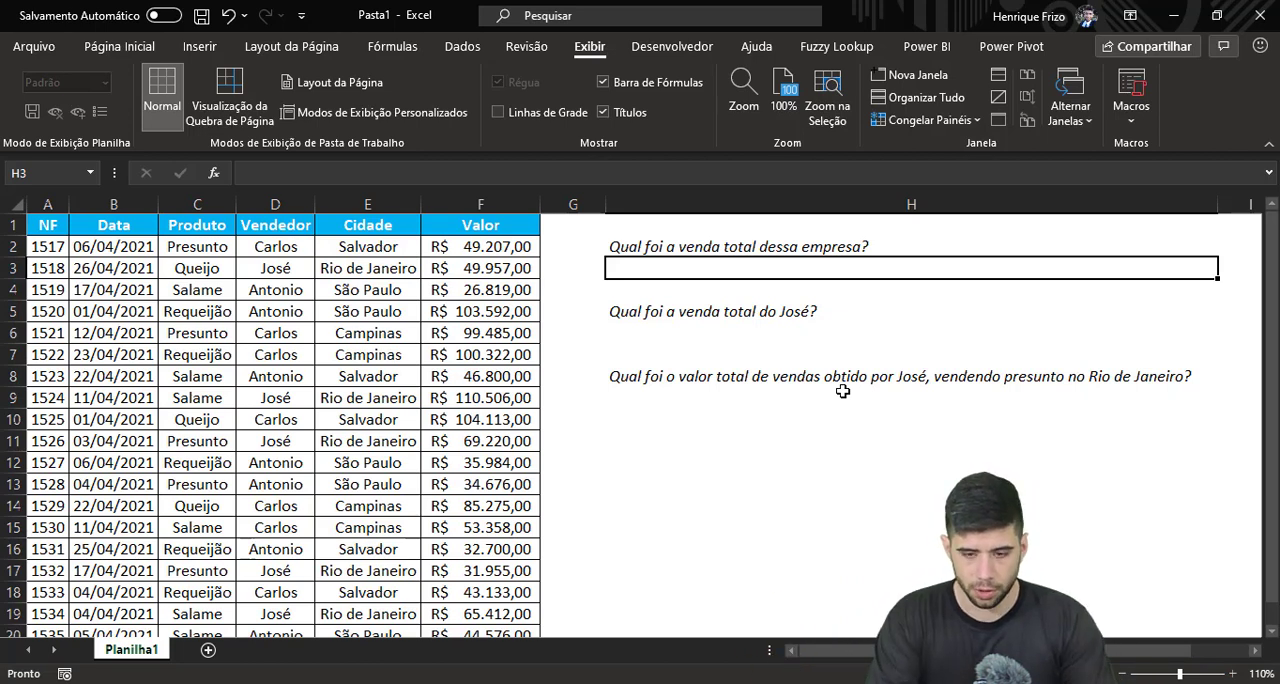
Total the sales values in F2:F20 with a SOMA formula in H3 and narrow column H
type("=soma")
key("Tab")
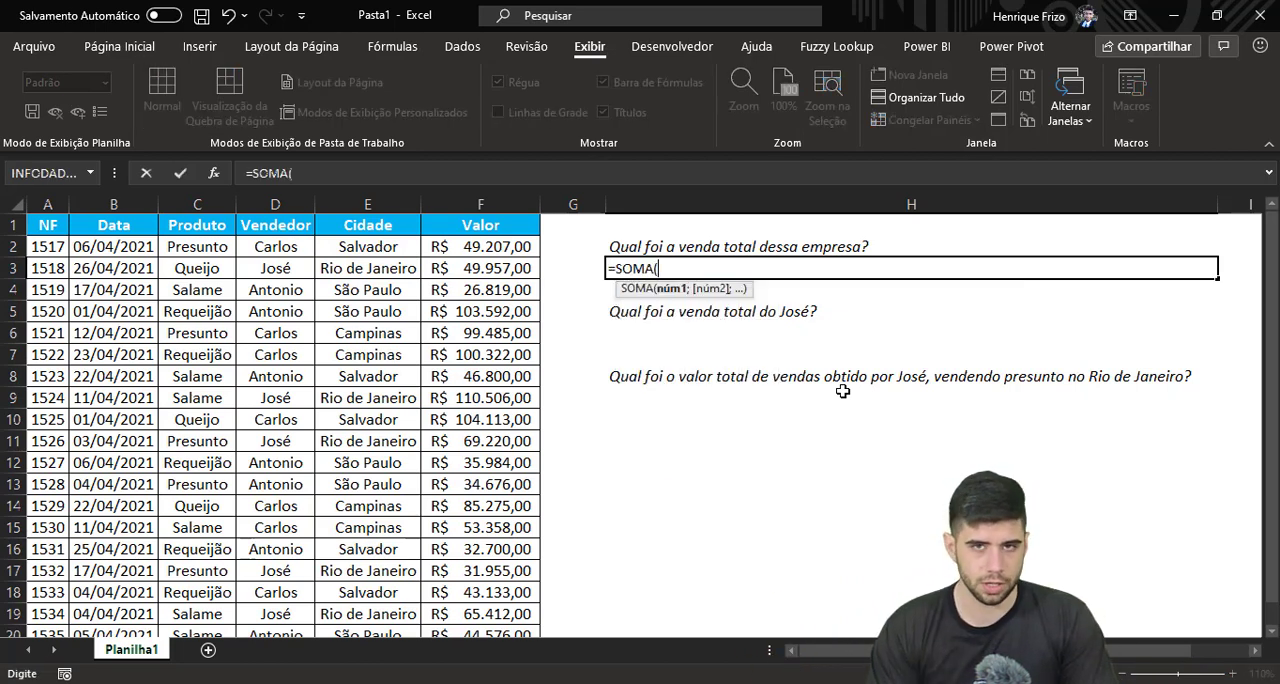
left_click(510, 249)
key("ctrl+shift+Down")
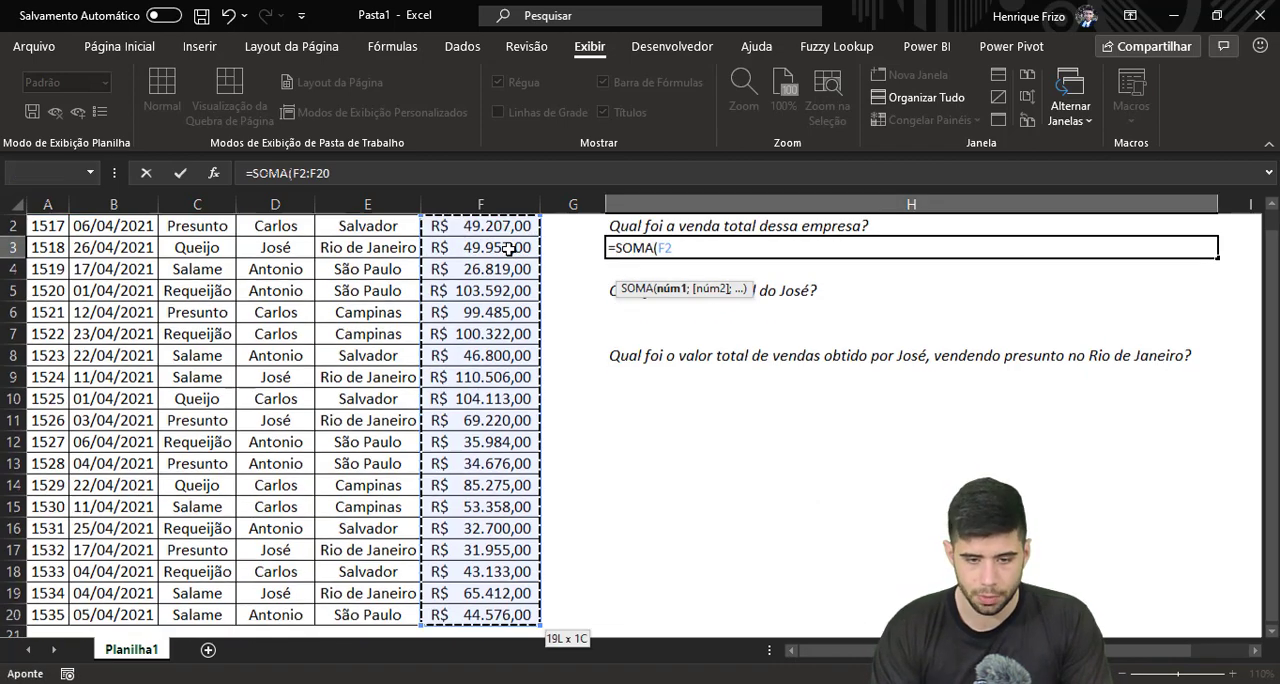
key("Return")
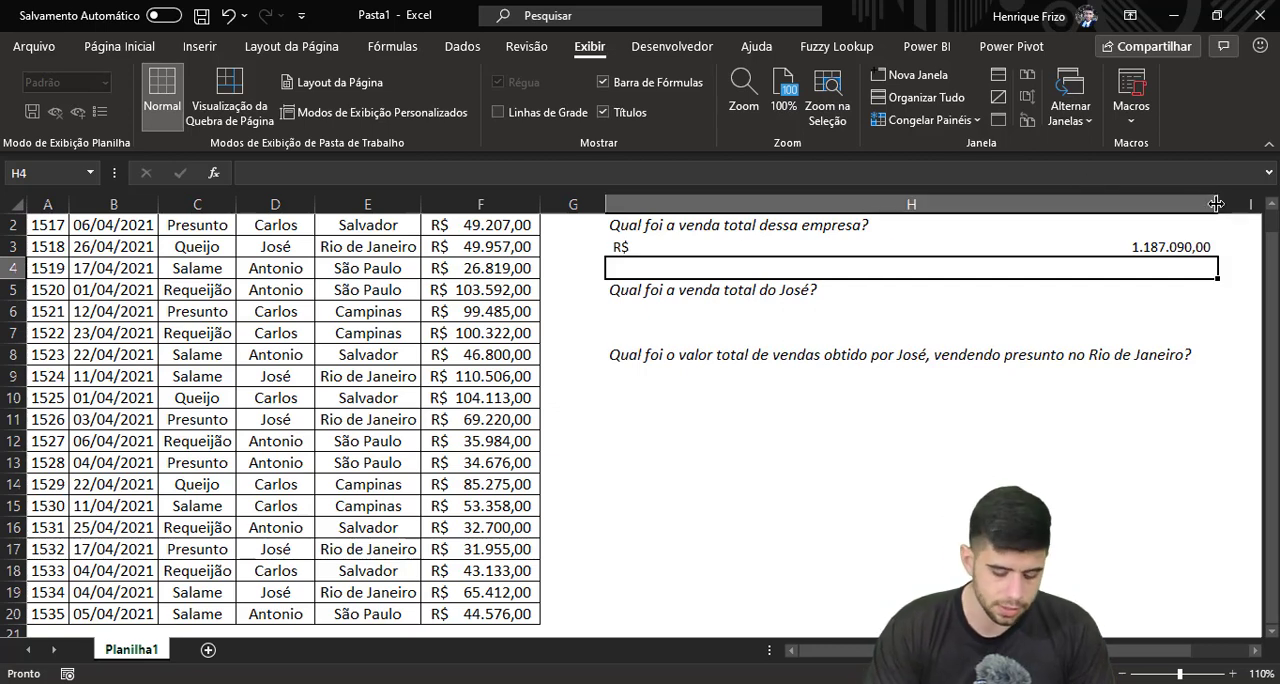
left_click_drag(1217, 204, 837, 204)
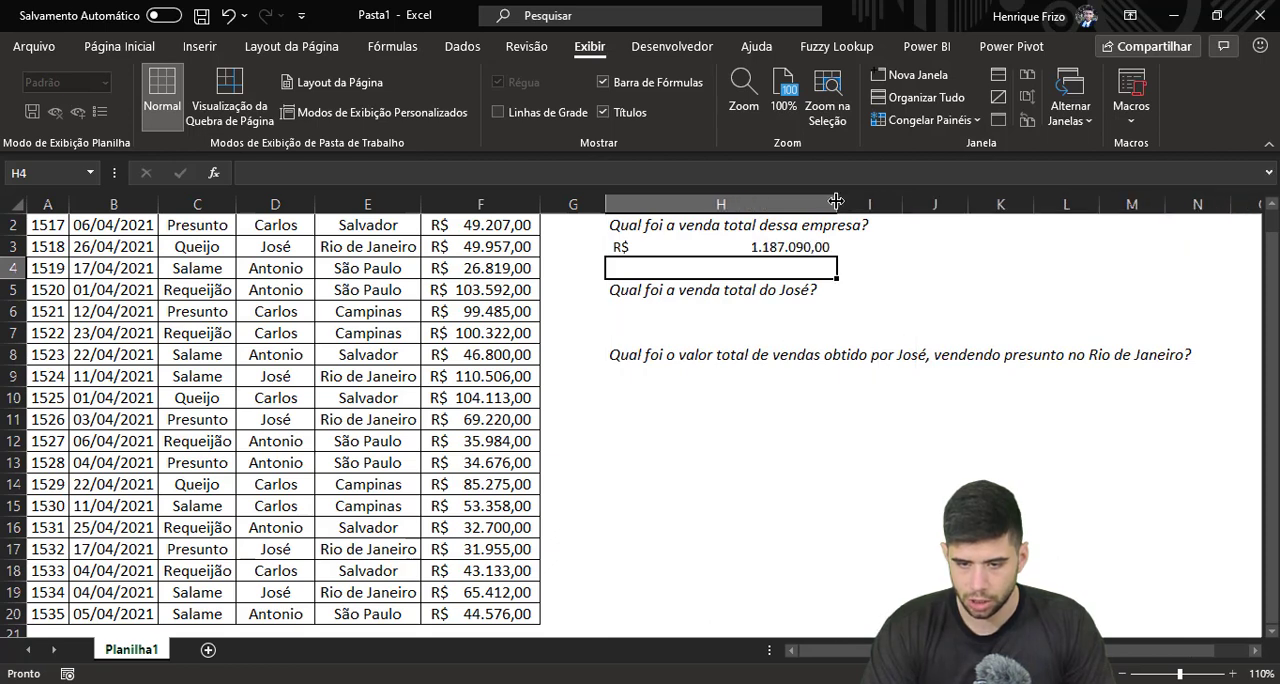
left_click(700, 249)
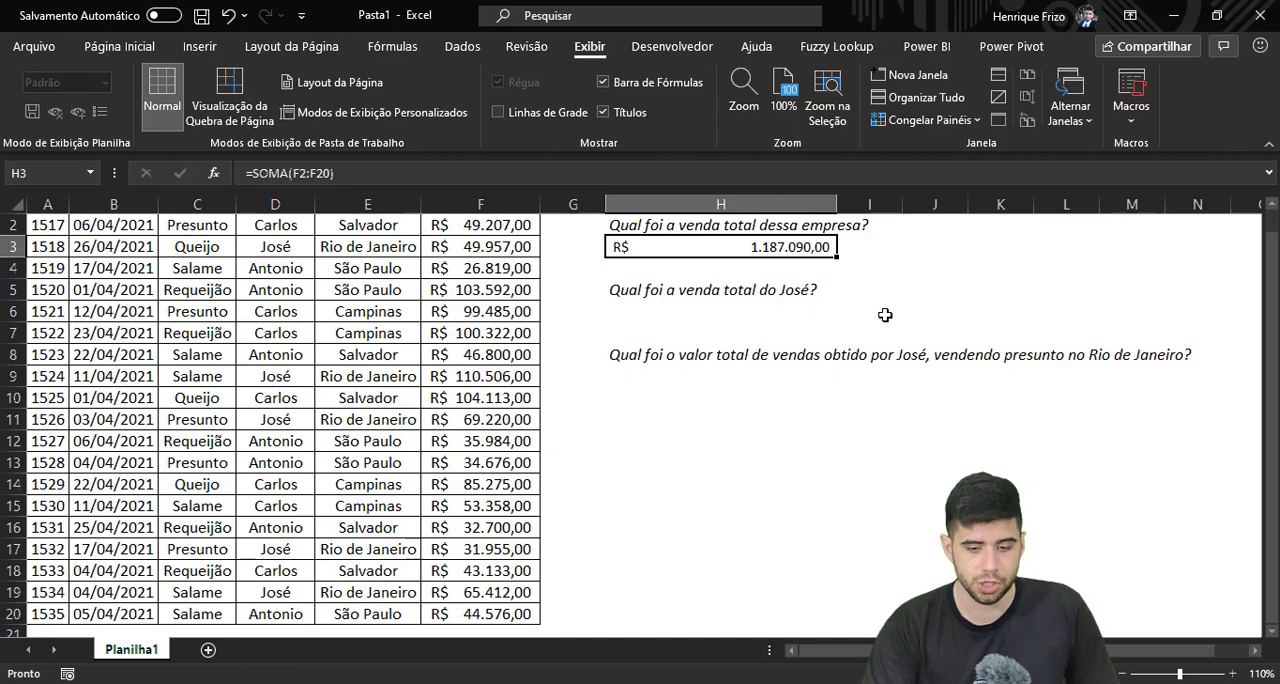
Try an AutoSum total of the Valor column in F21 and delete it again
scroll(566, 508, "down", 2)
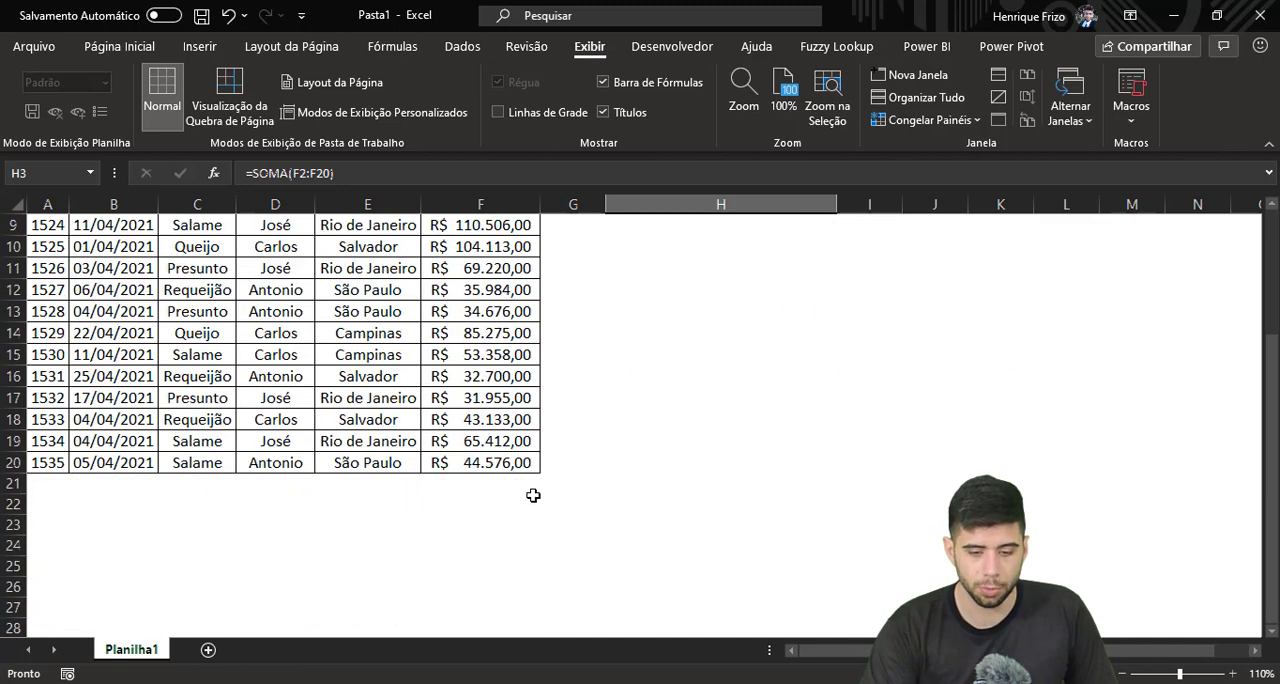
left_click(505, 480)
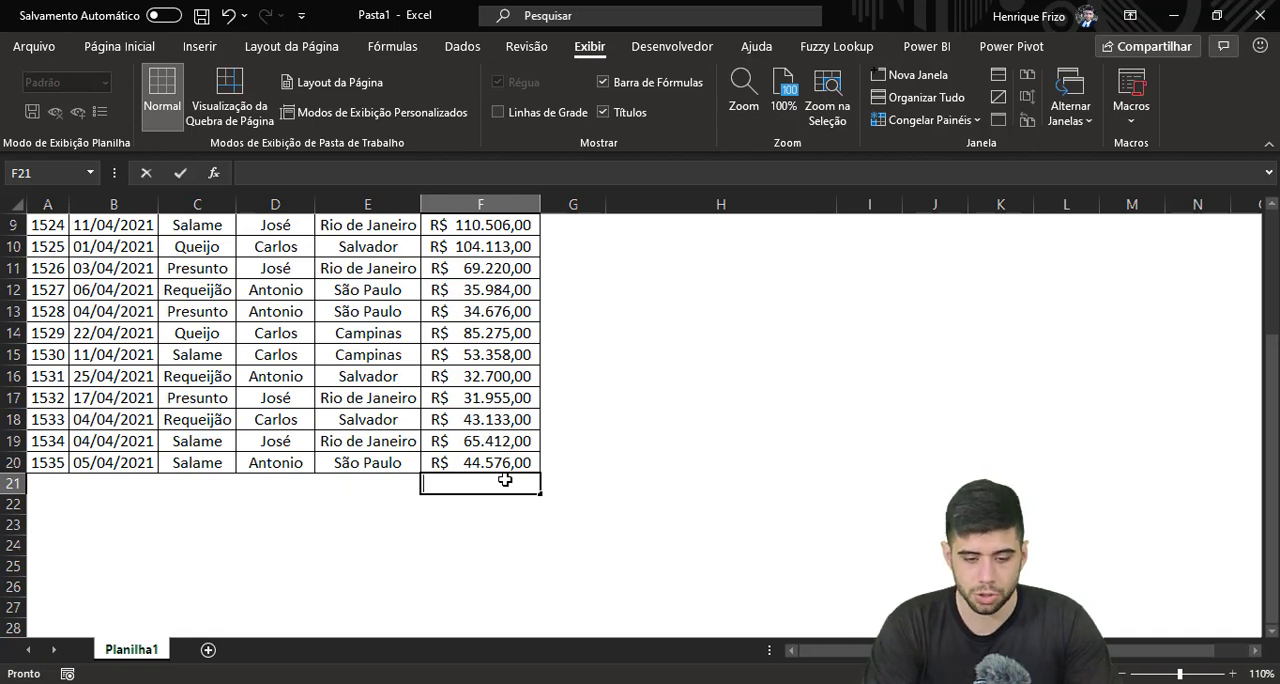
key("alt+=")
key("Return")
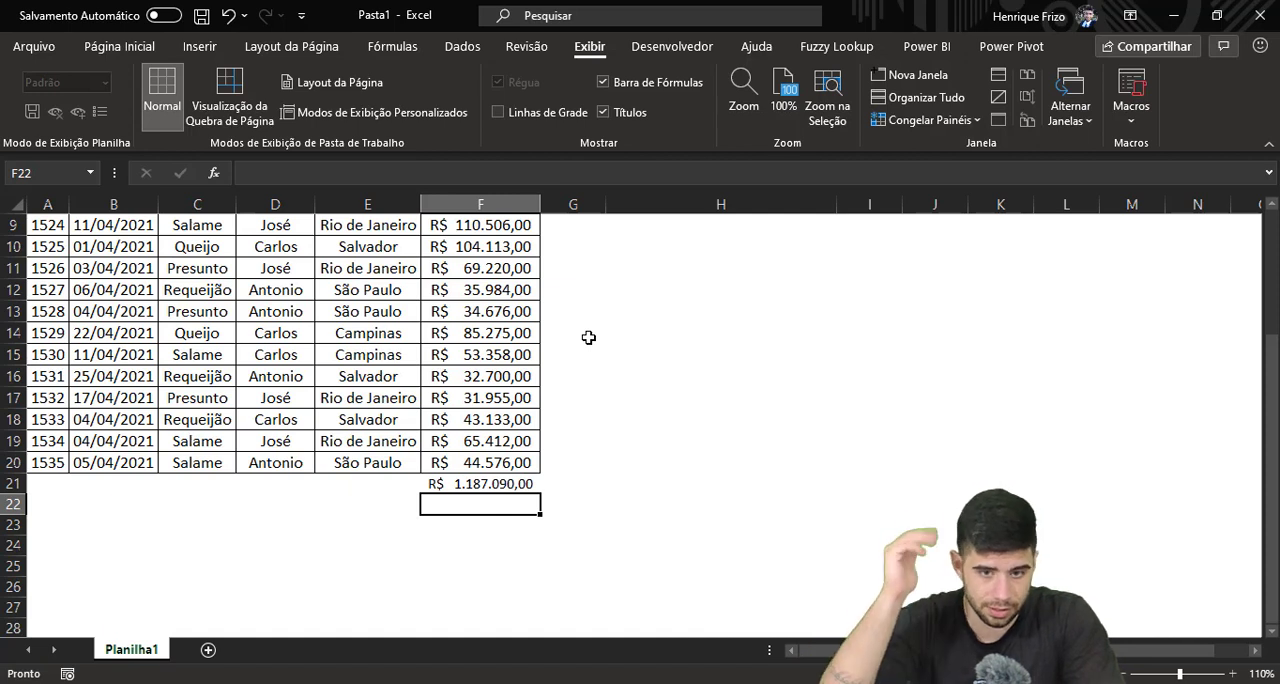
left_click(489, 483)
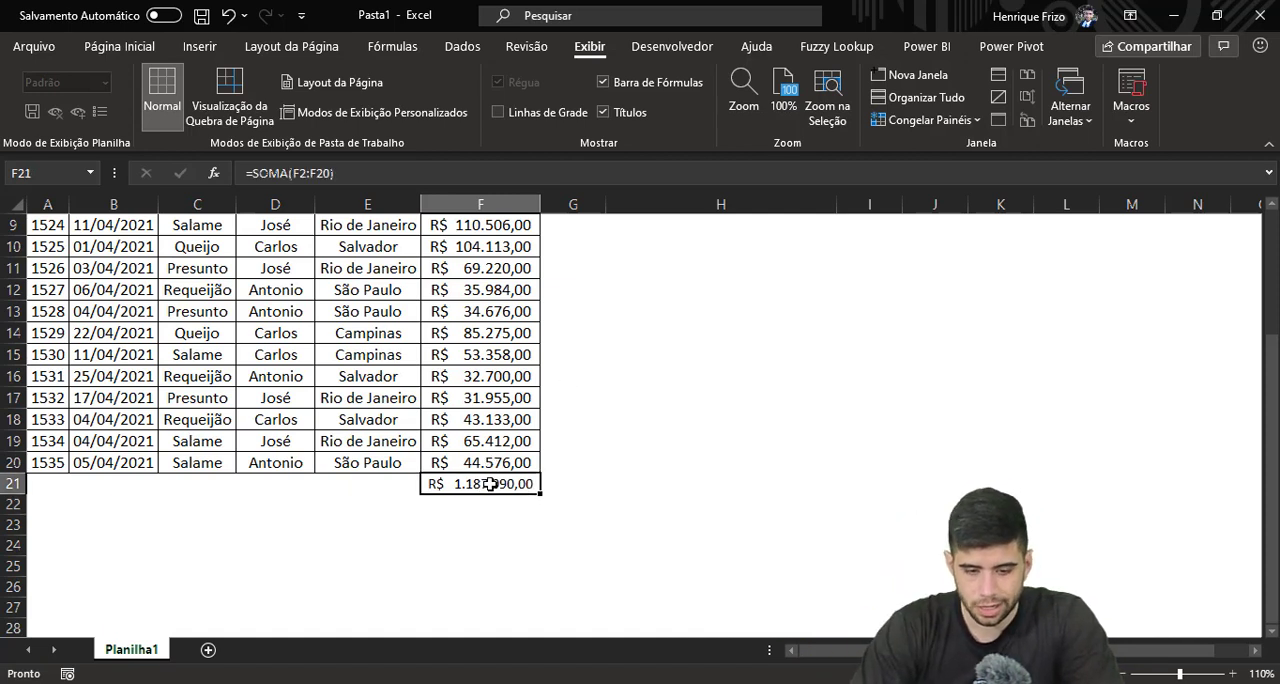
key("Delete")
scroll(794, 343, "up", 3)
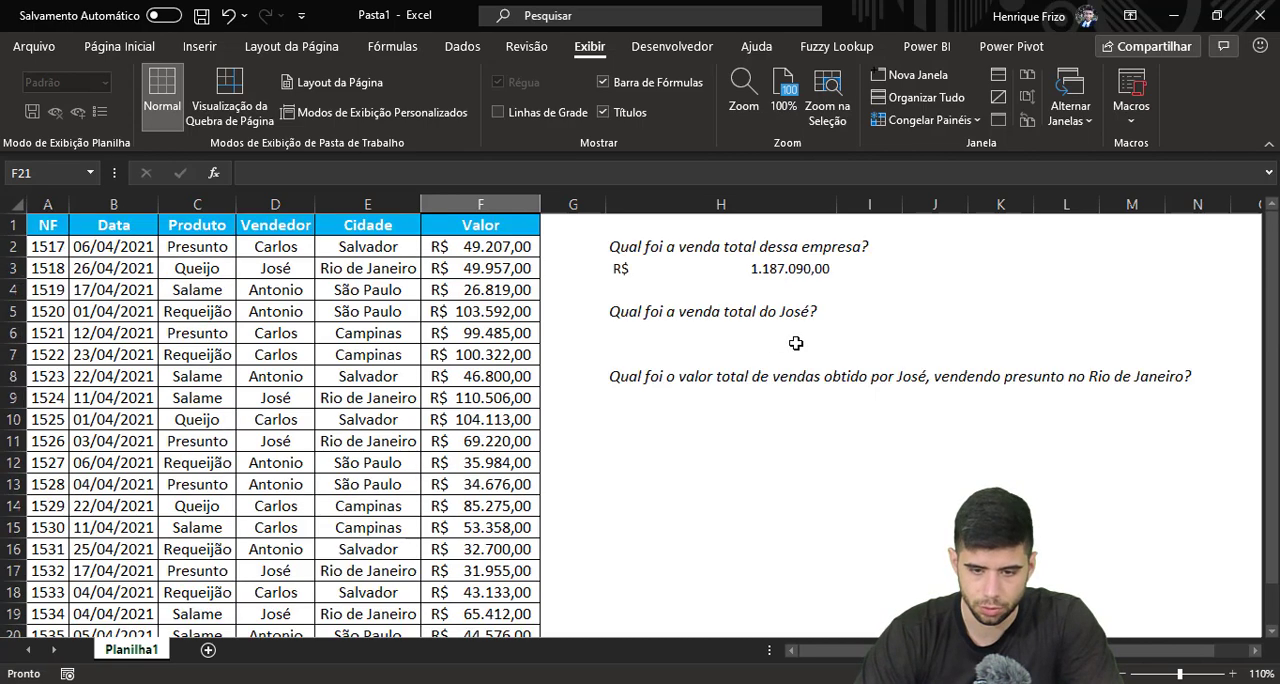
Start a SOMASE formula in H6, using the whole Vendedor column D:D as the criteria range
left_click(679, 319)
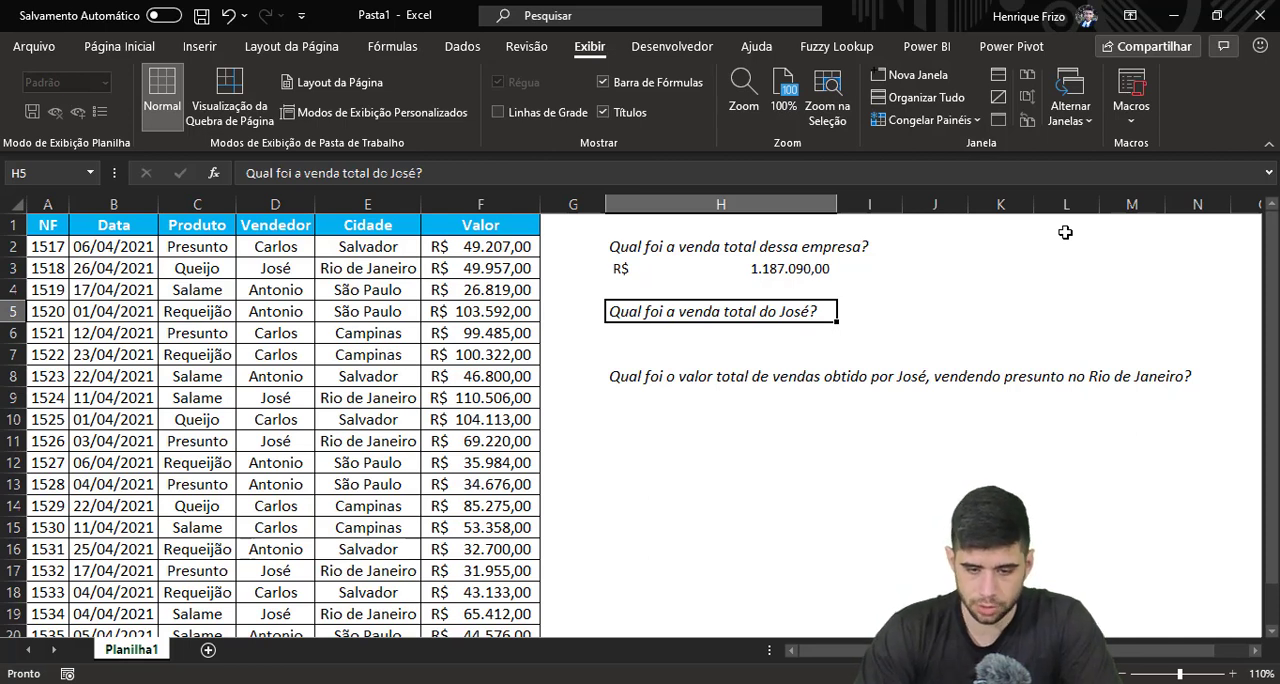
key("Return")
type("=so")
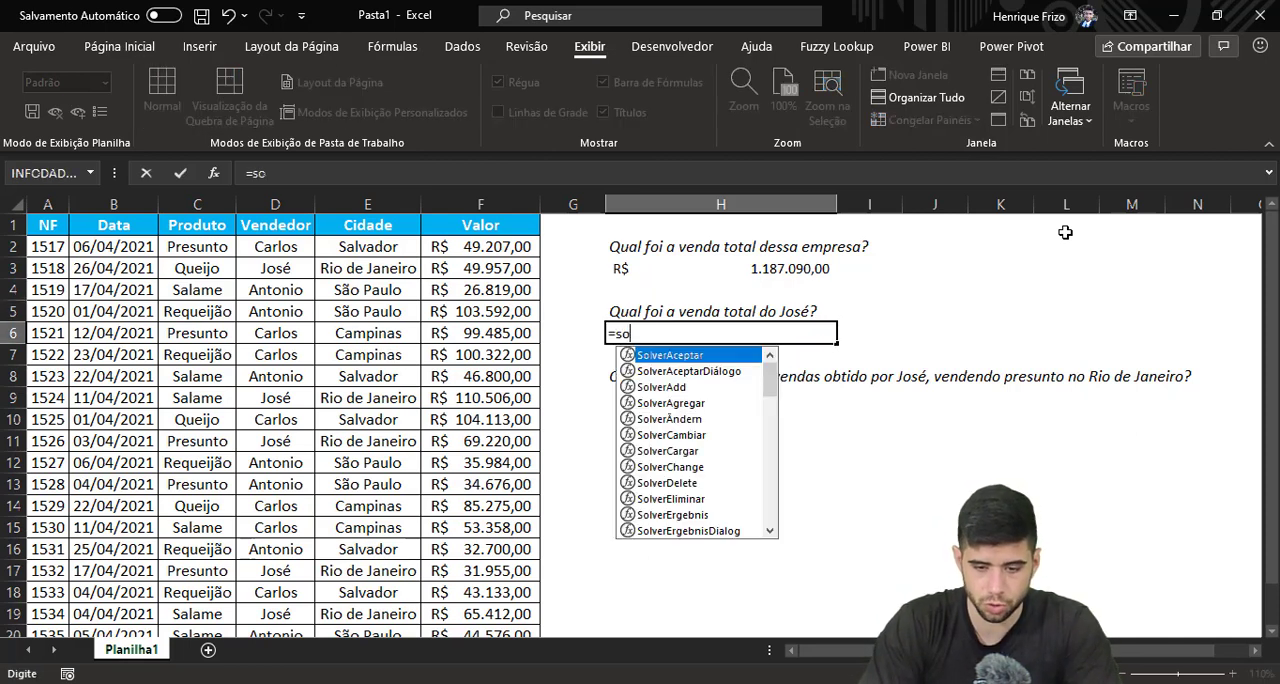
type("mase")
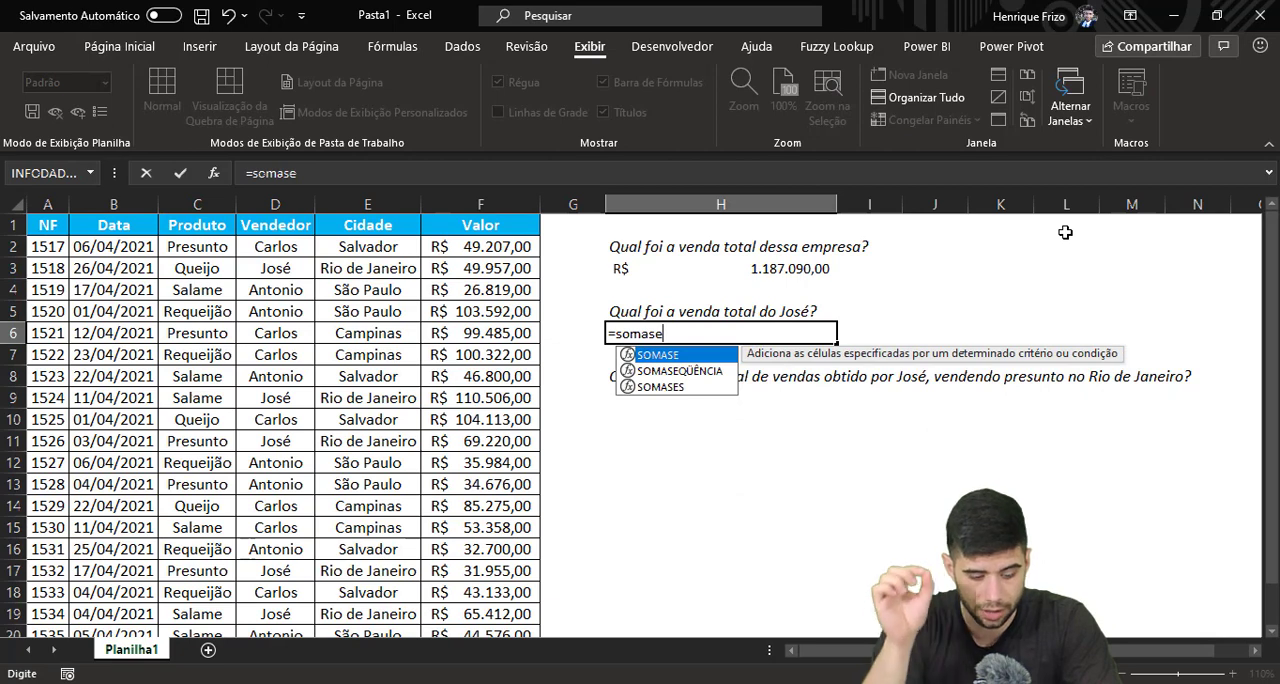
key("Tab")
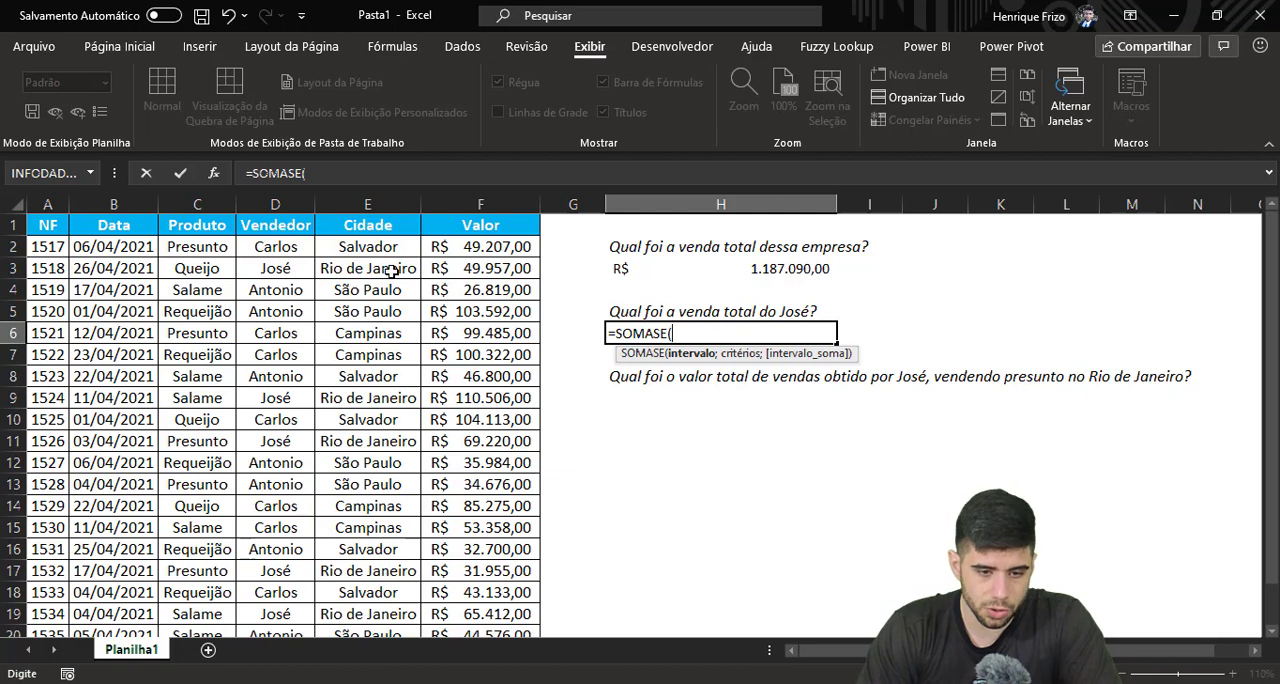
left_click(300, 198)
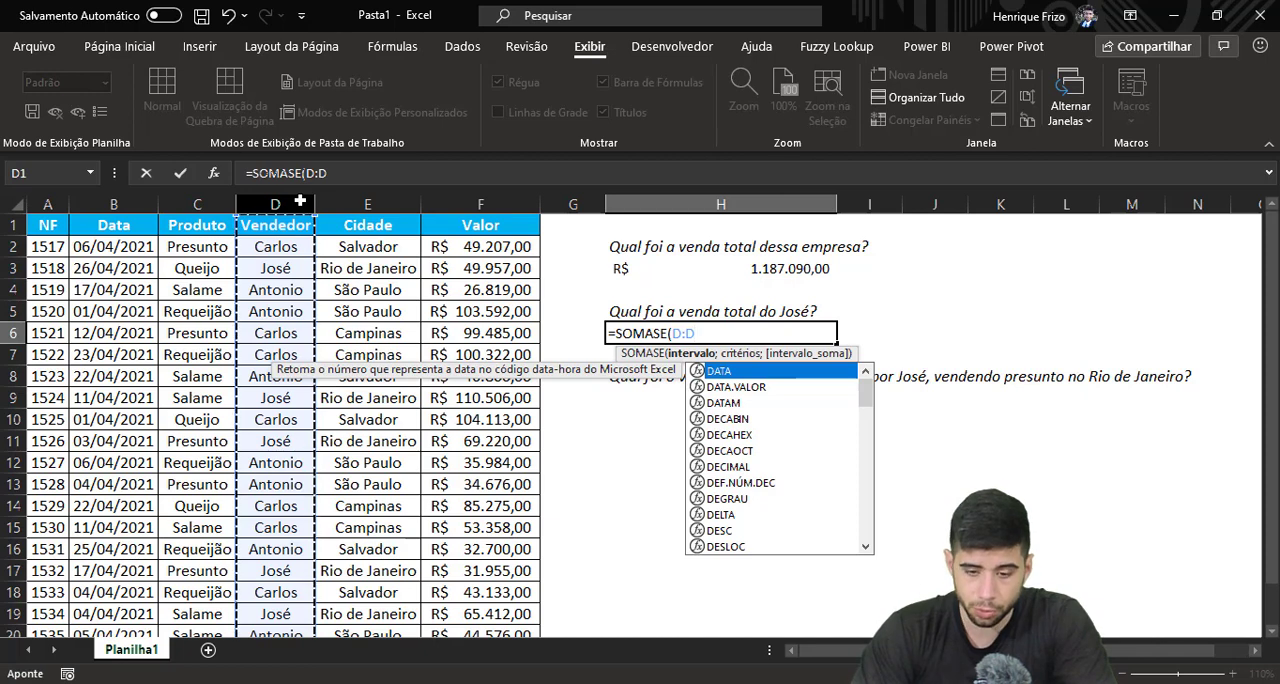
type(";")
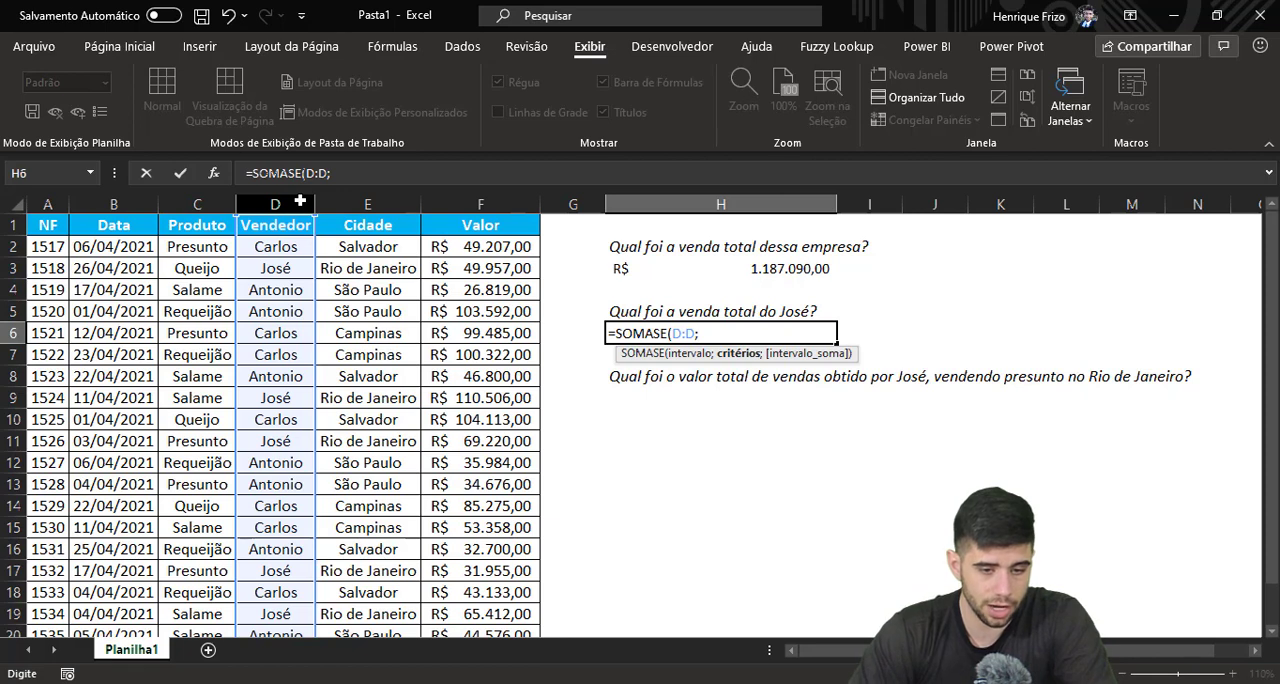
left_click(290, 271)
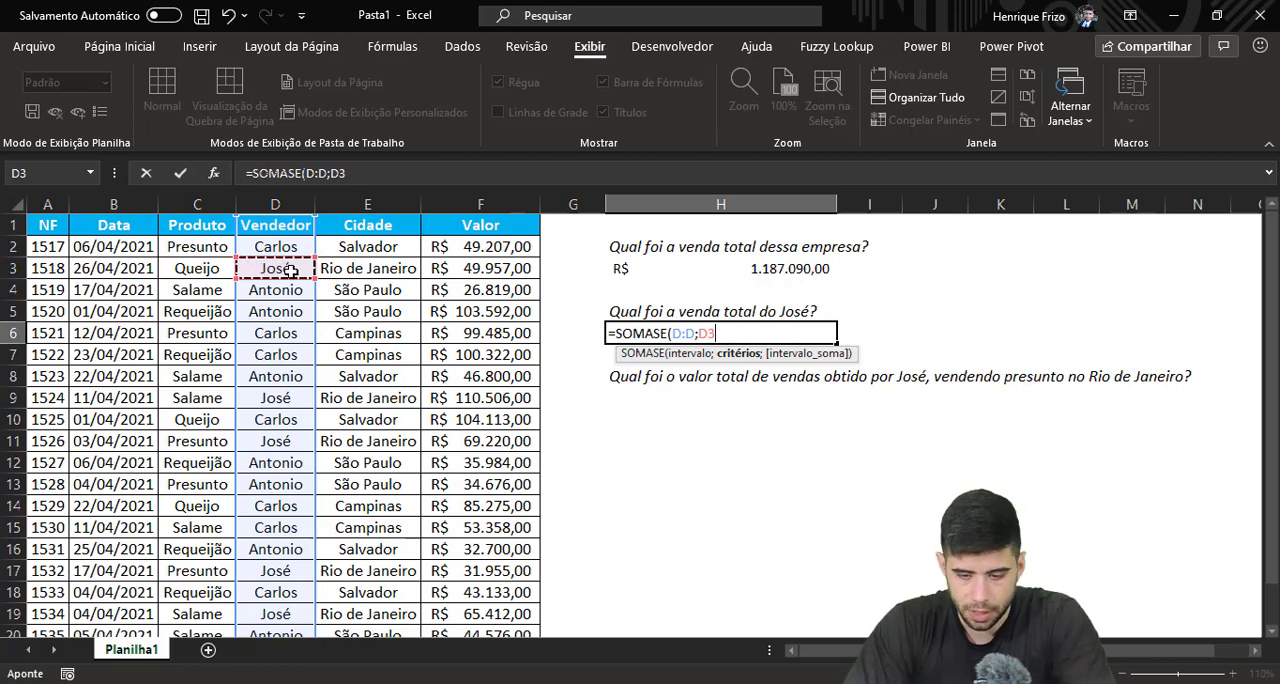
key("BackSpace")
key("BackSpace")
type("D")
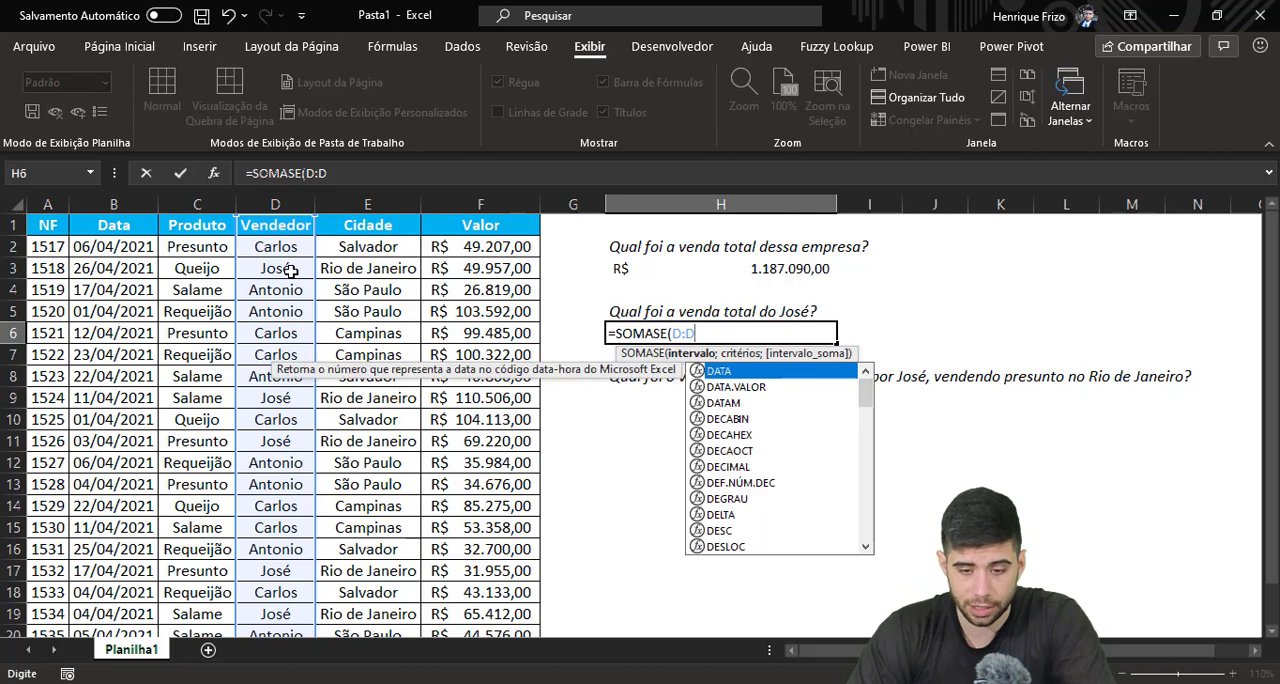
type(";\"jo")
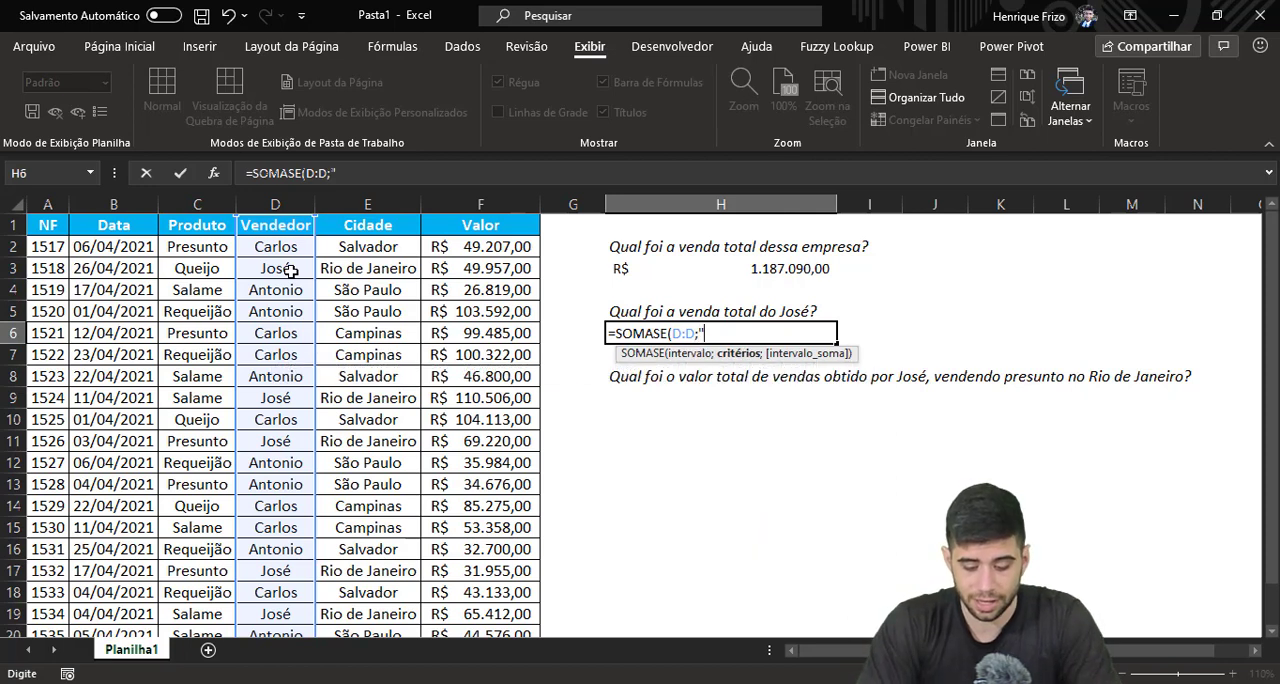
Enter the salesperson's name from the question in H5 as the quoted SOMASE criterion
key("BackSpace")
key("BackSpace")
type("José")
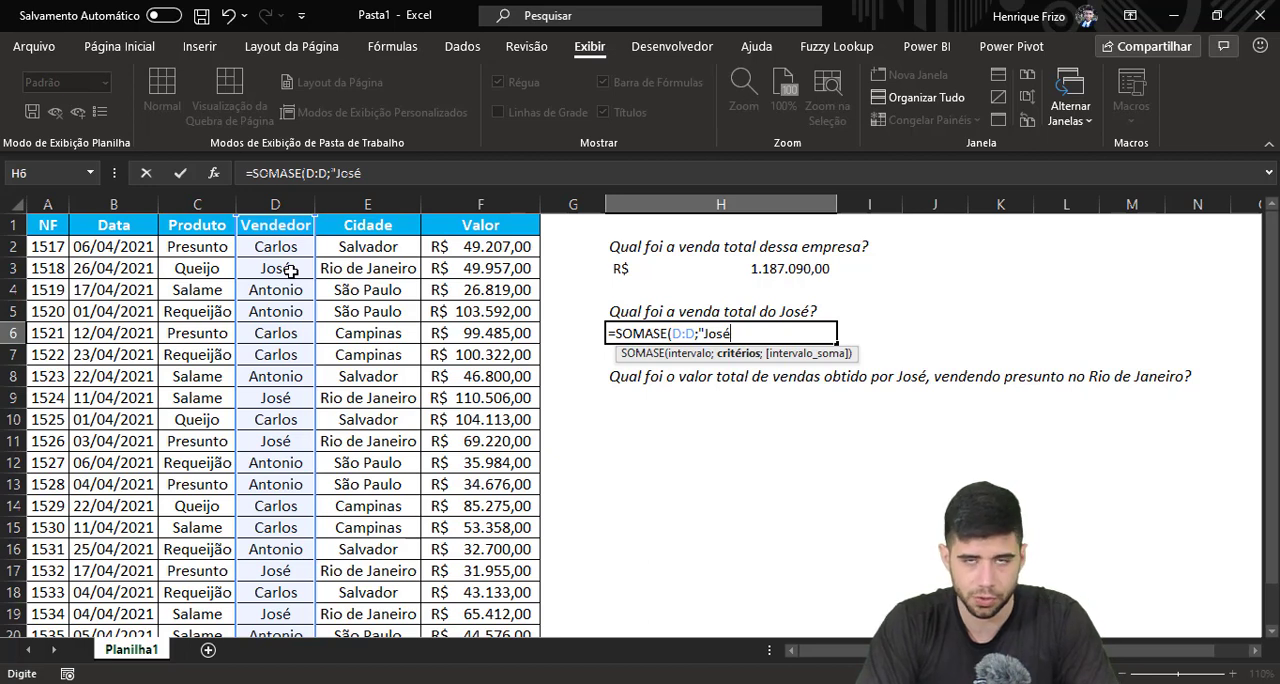
type("\"")
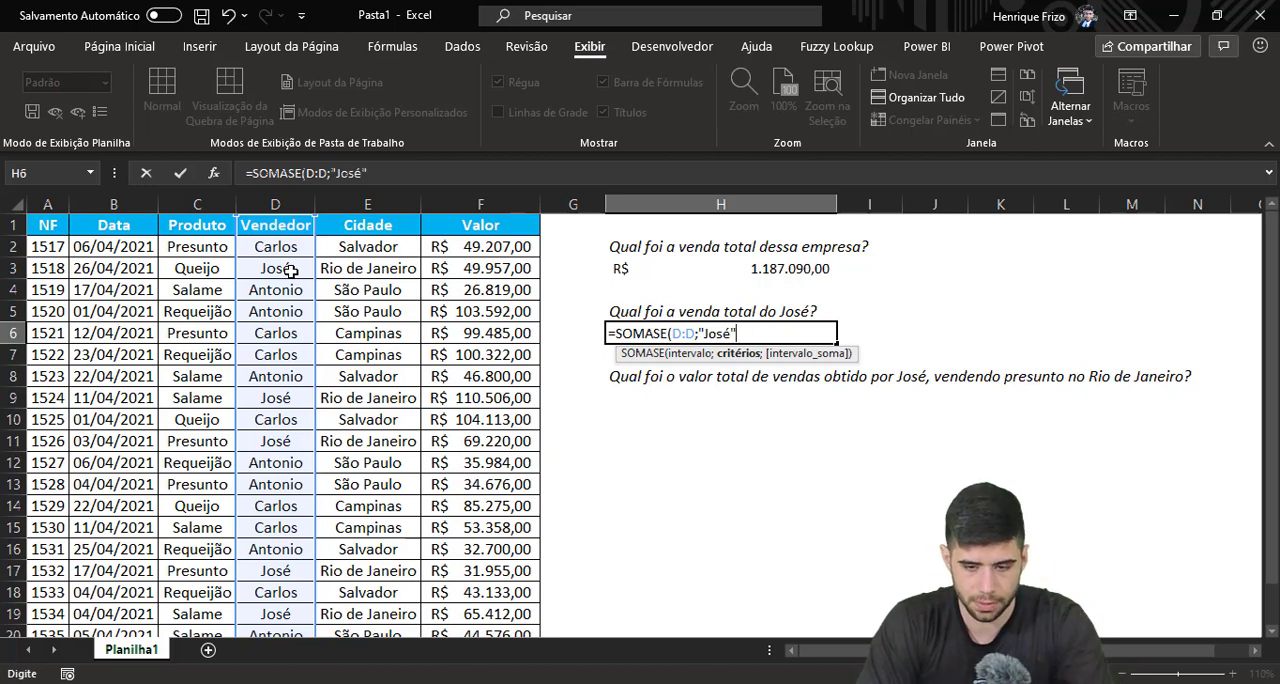
type(";")
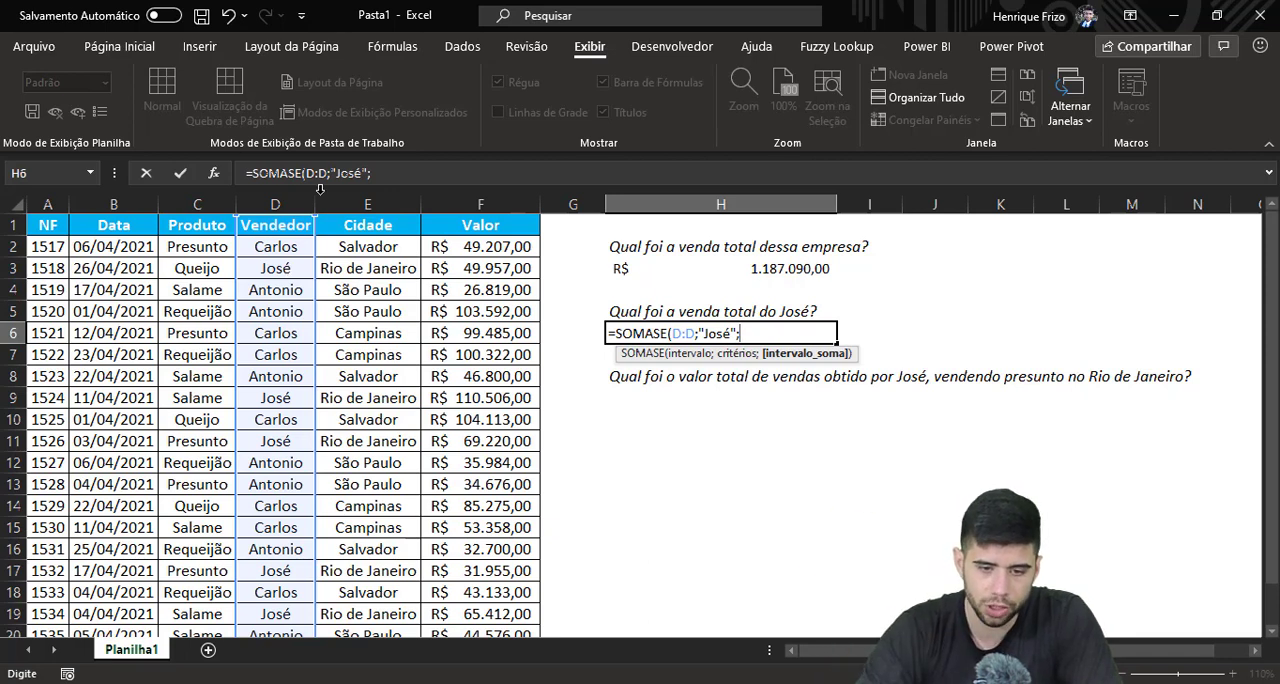
Complete the SOMASE formula in H6 with the Valor column F:F as the sum range
left_click(521, 203)
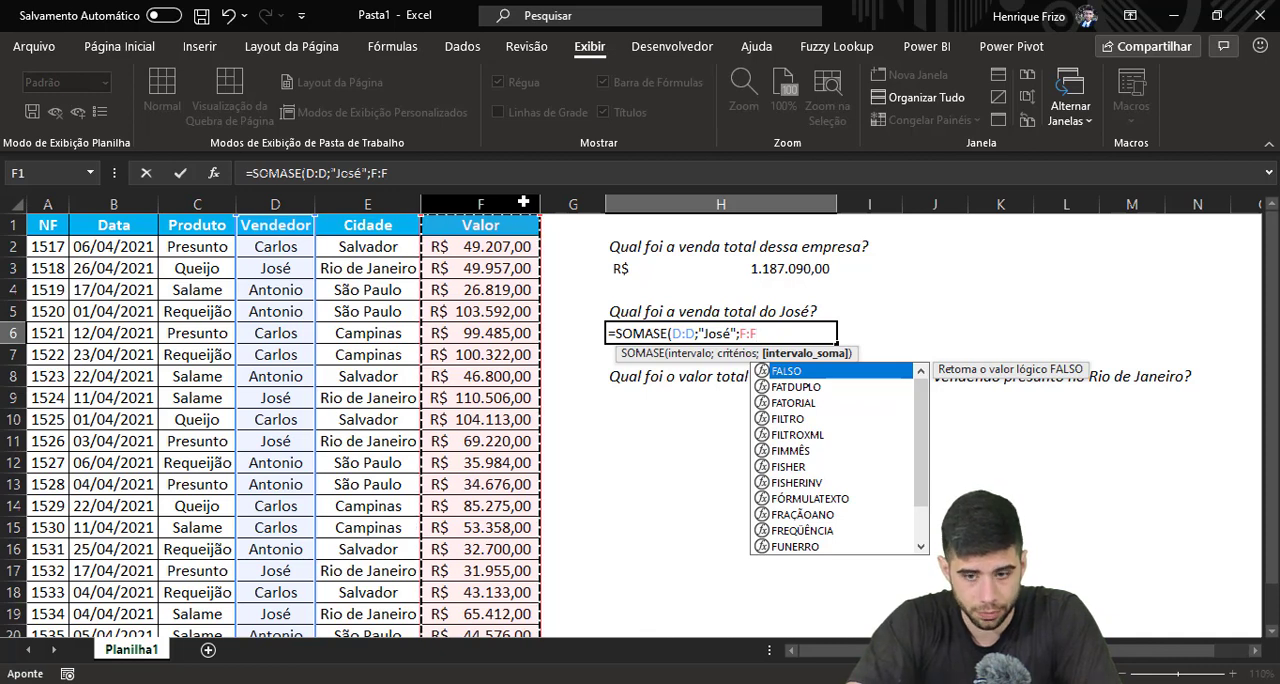
type(")")
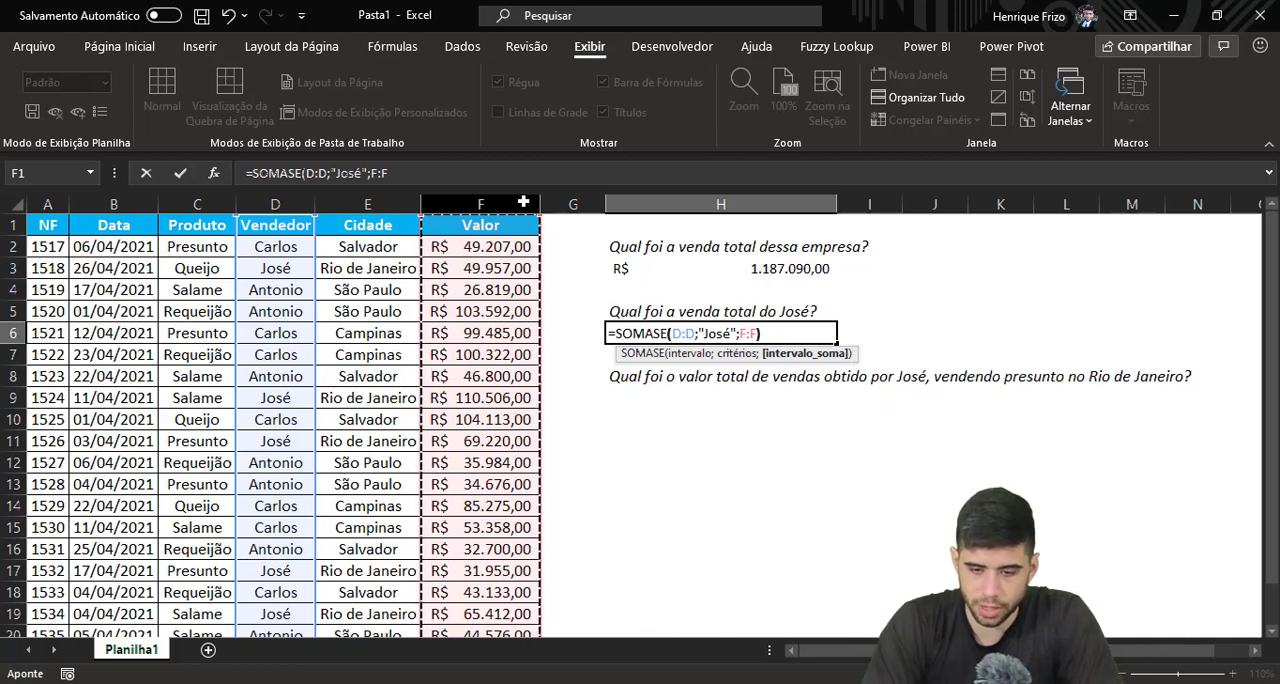
key("Return")
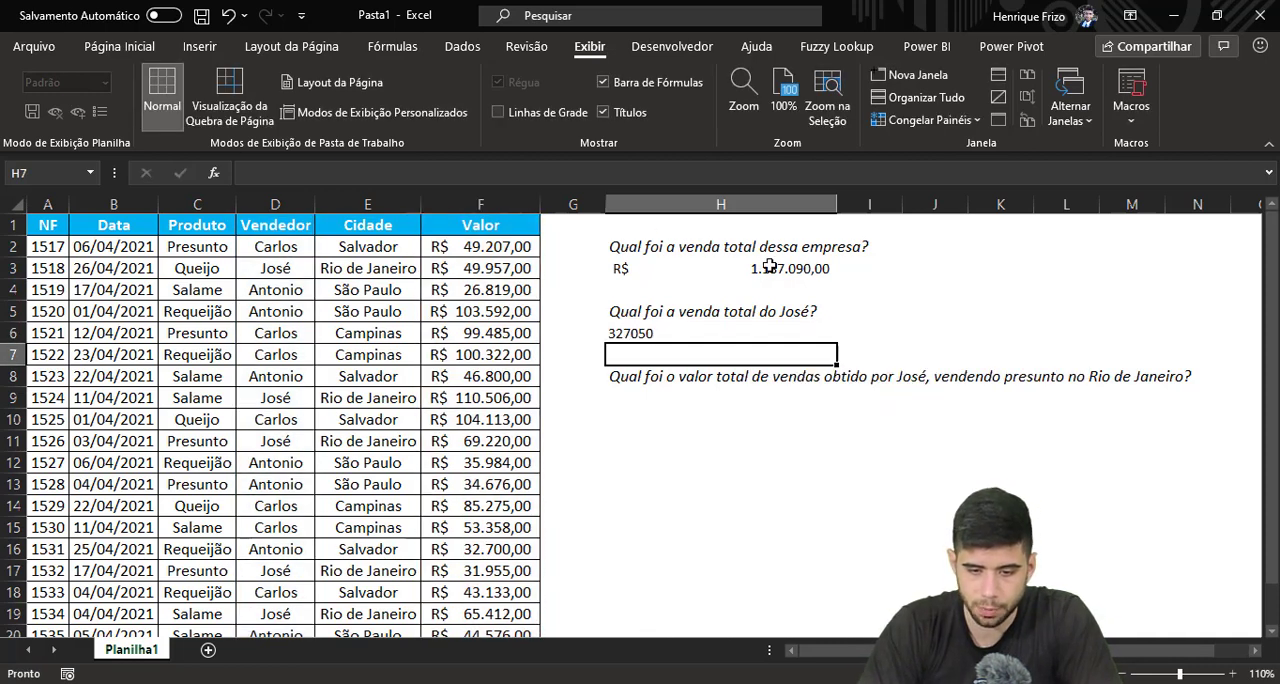
Format the salesperson's total in H6 with the accounting (Contábil) number format in R$
left_click(686, 333)
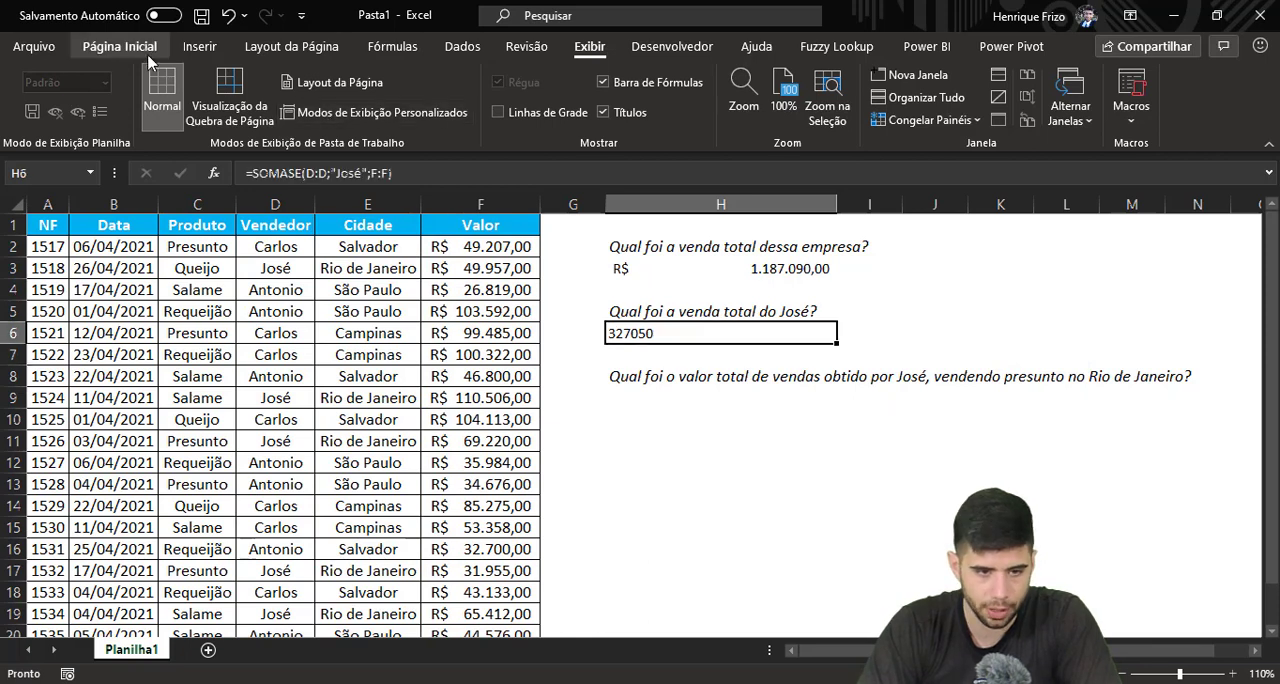
left_click(119, 46)
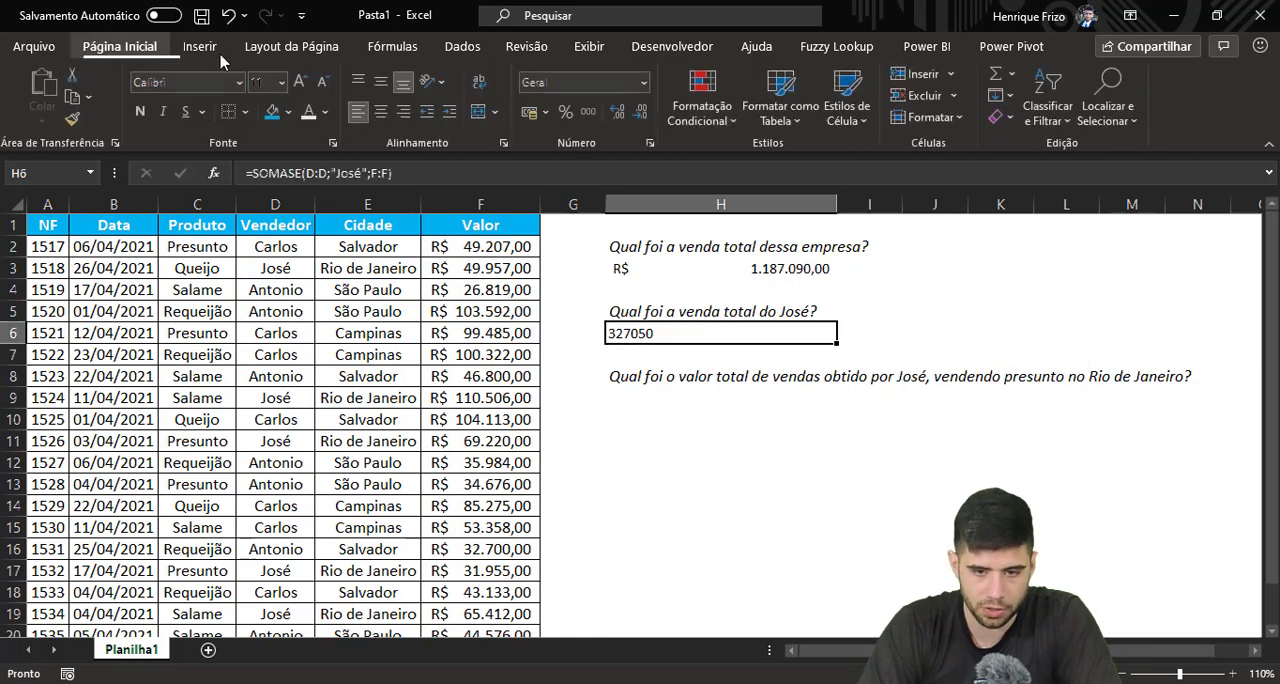
left_click(530, 114)
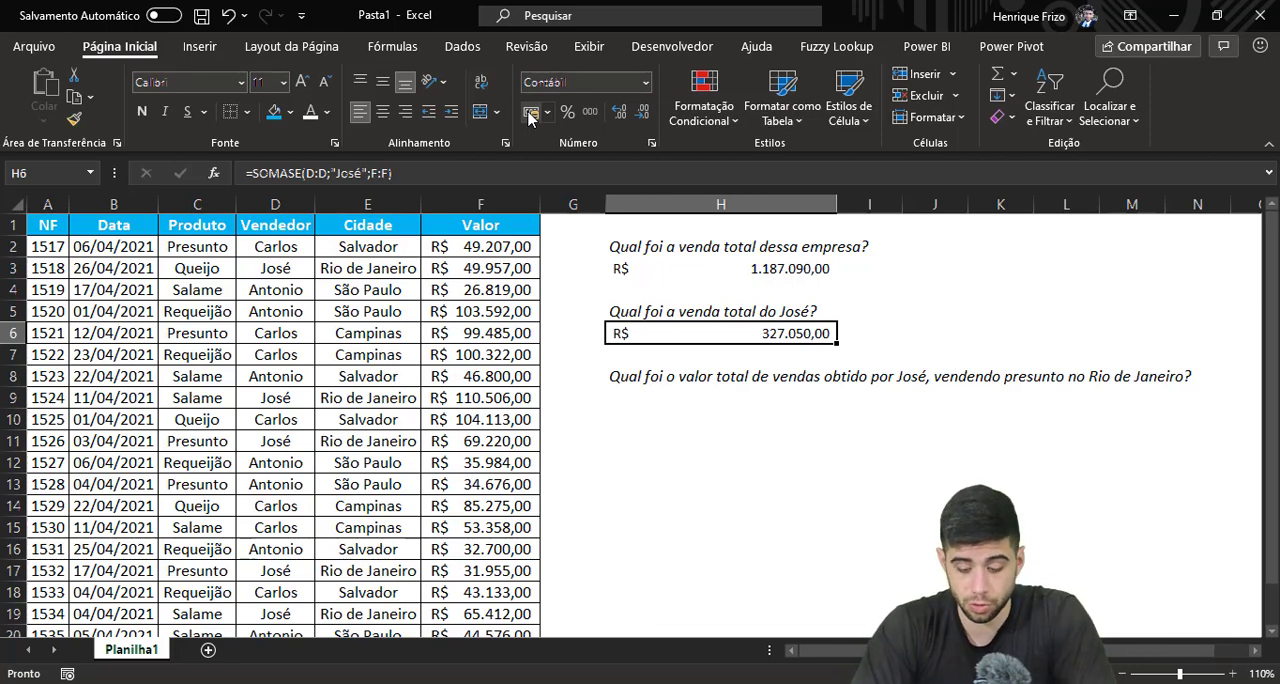
Start a SOMASES formula in H9 with the whole Valor column F:F as the sum range
key("Down")
key("Down")
key("Down")
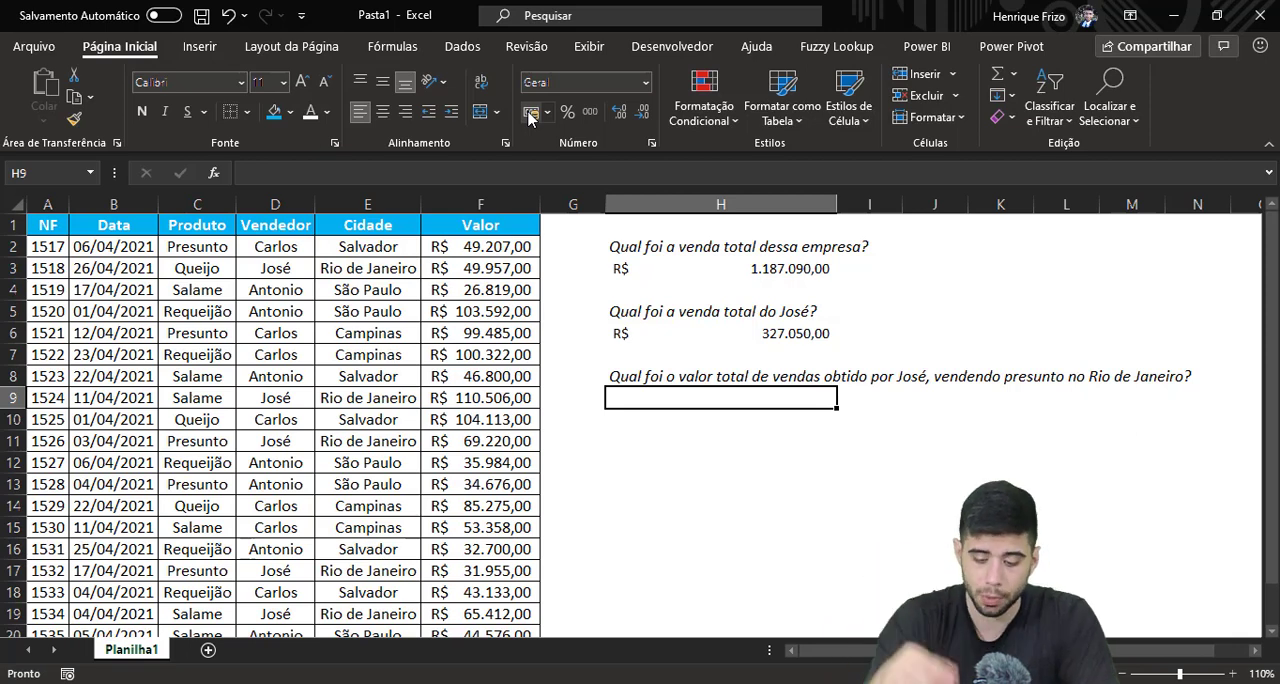
type("=somases'")
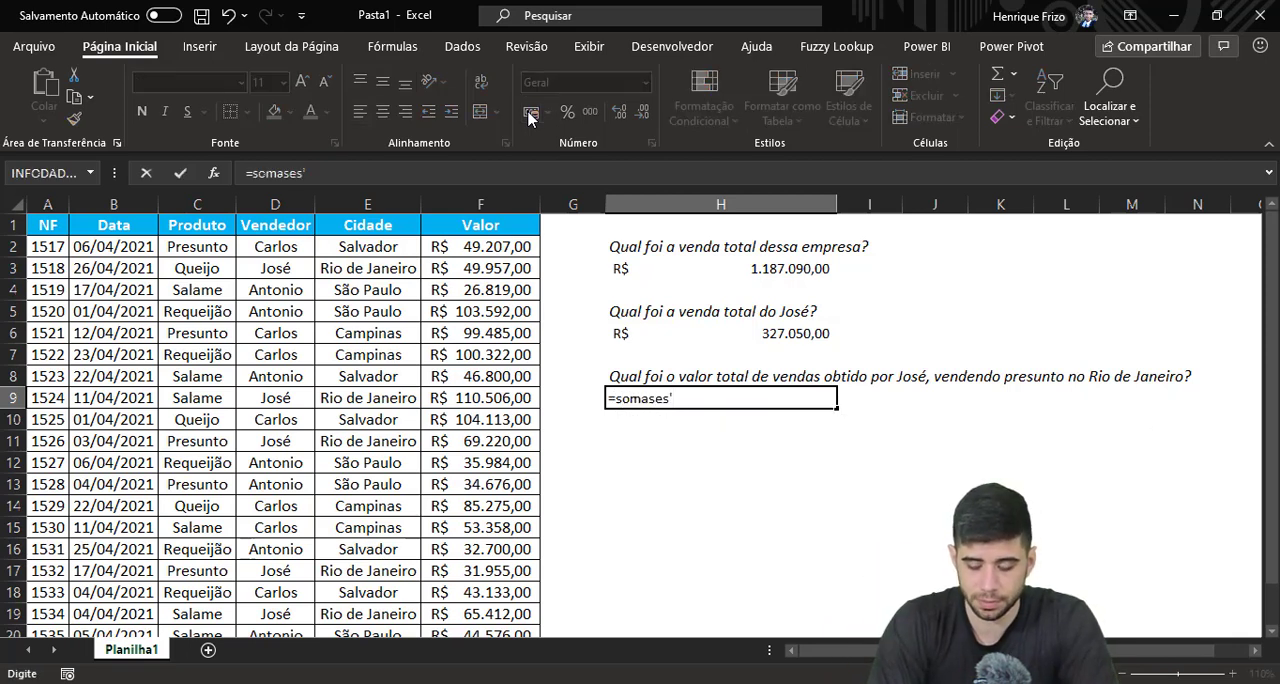
key("BackSpace")
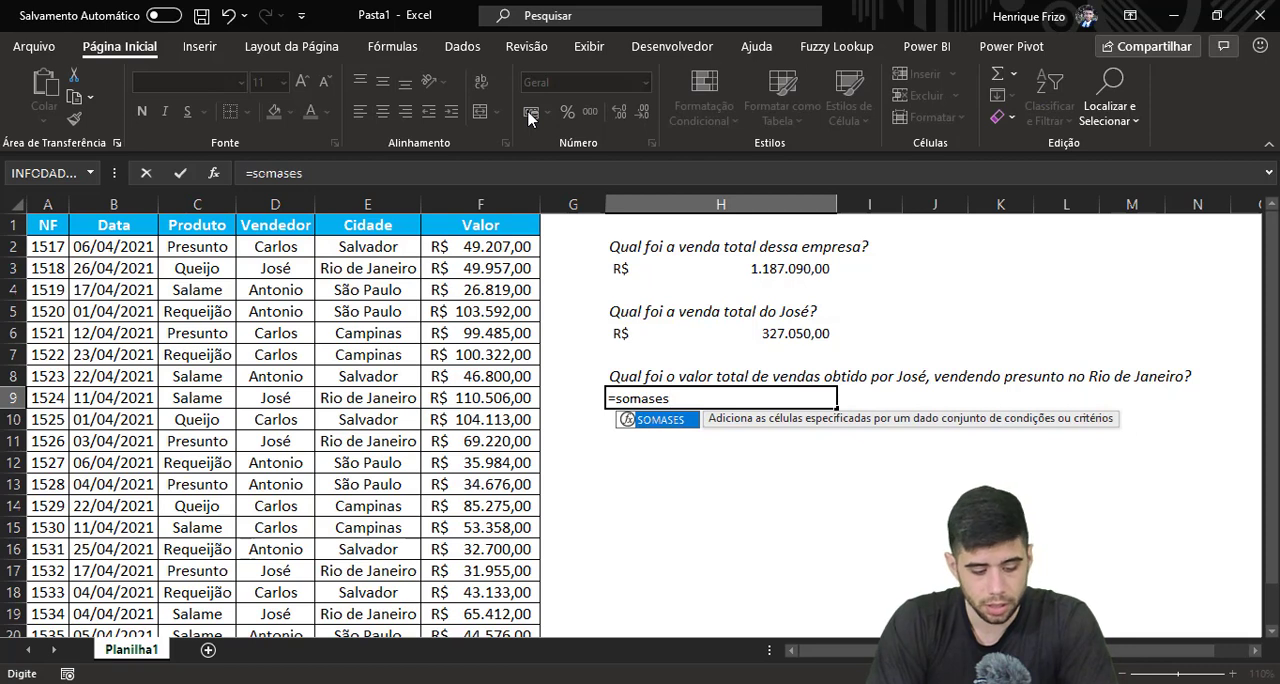
key("Tab")
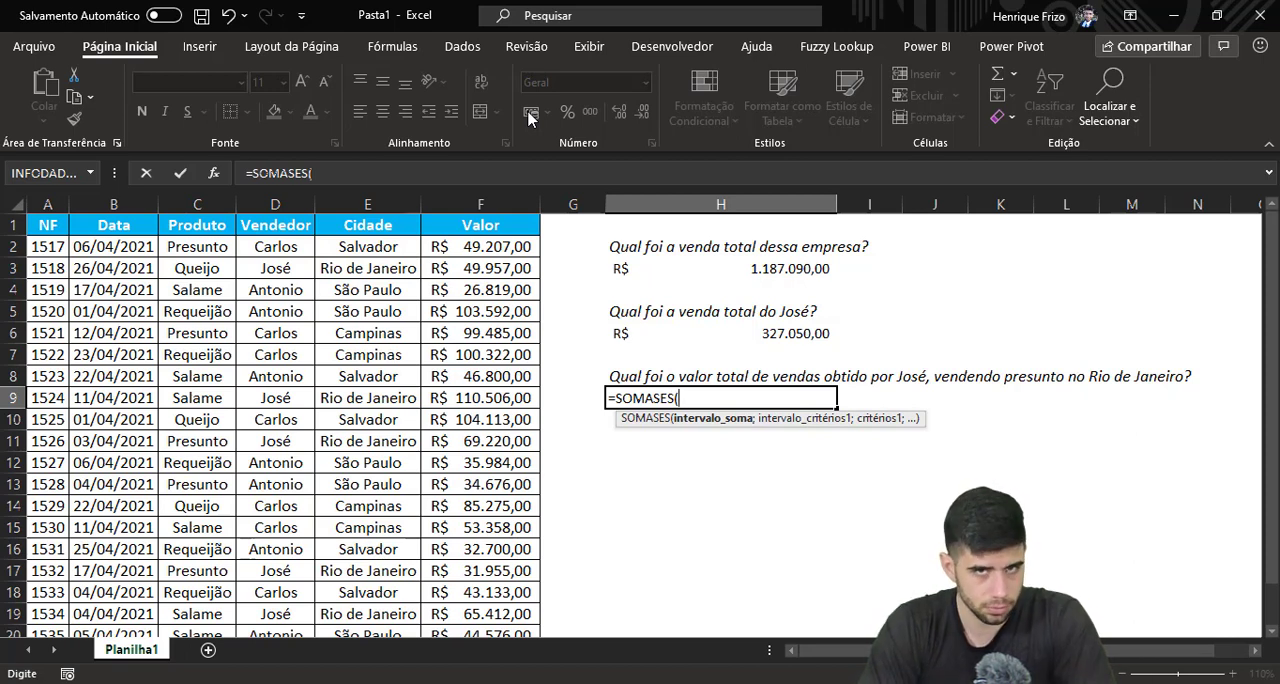
left_click(516, 200)
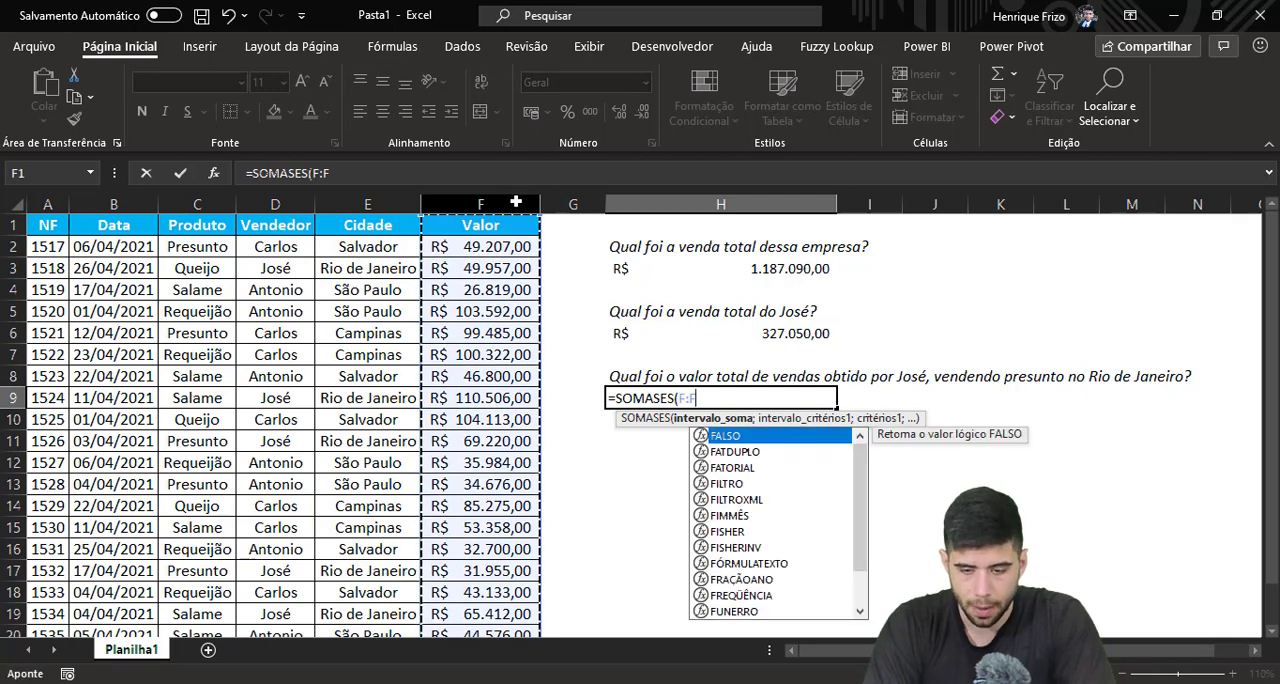
type(";")
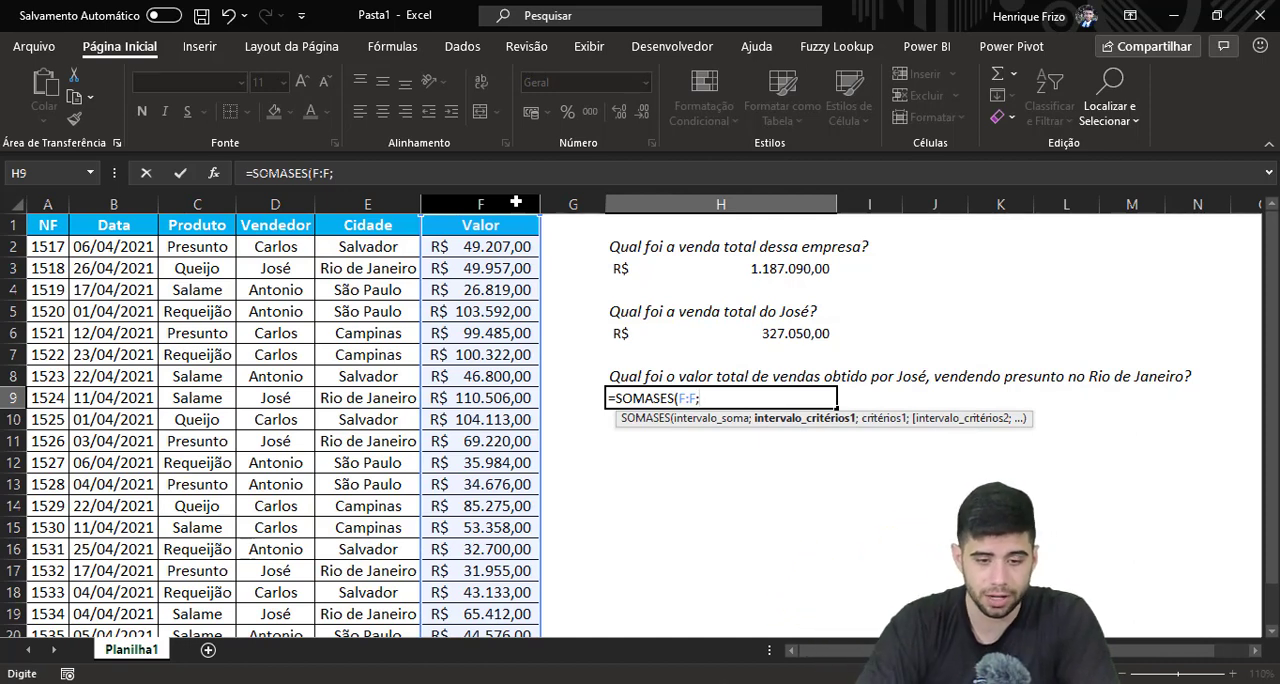
Add the Vendedor column D:D as the first criteria range, with the salesperson's name from the question in H8 as its quoted criterion
left_click(294, 201)
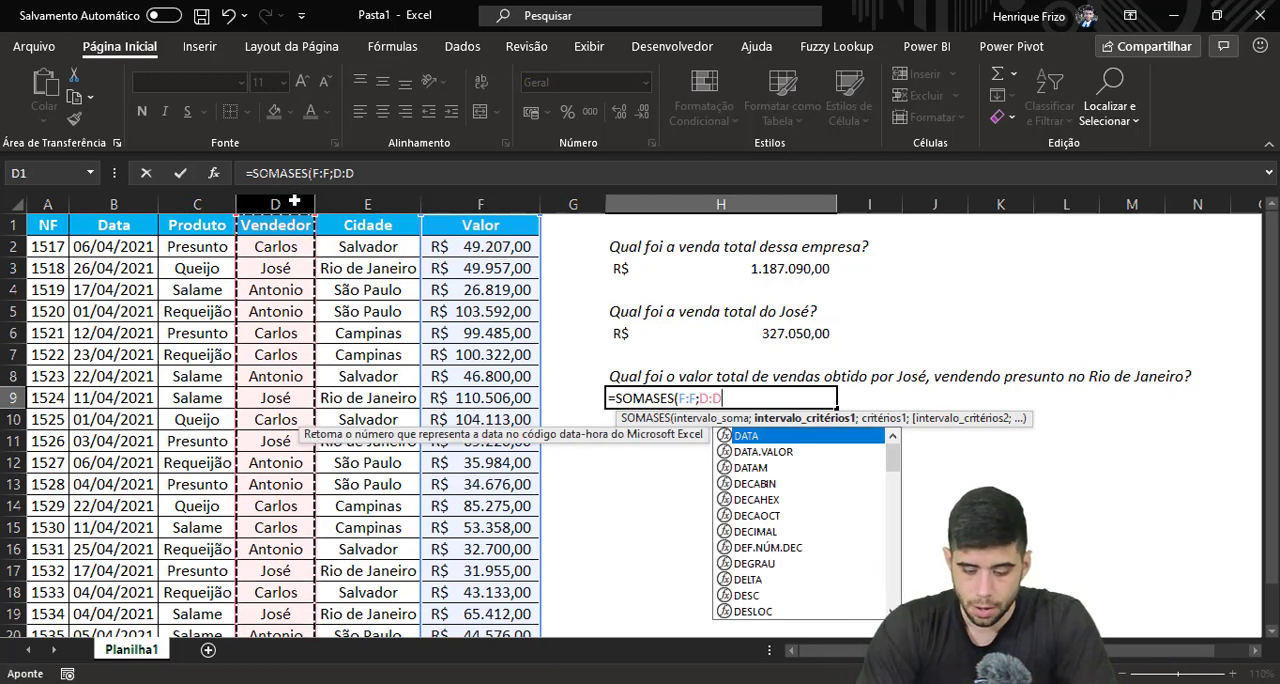
type(";")
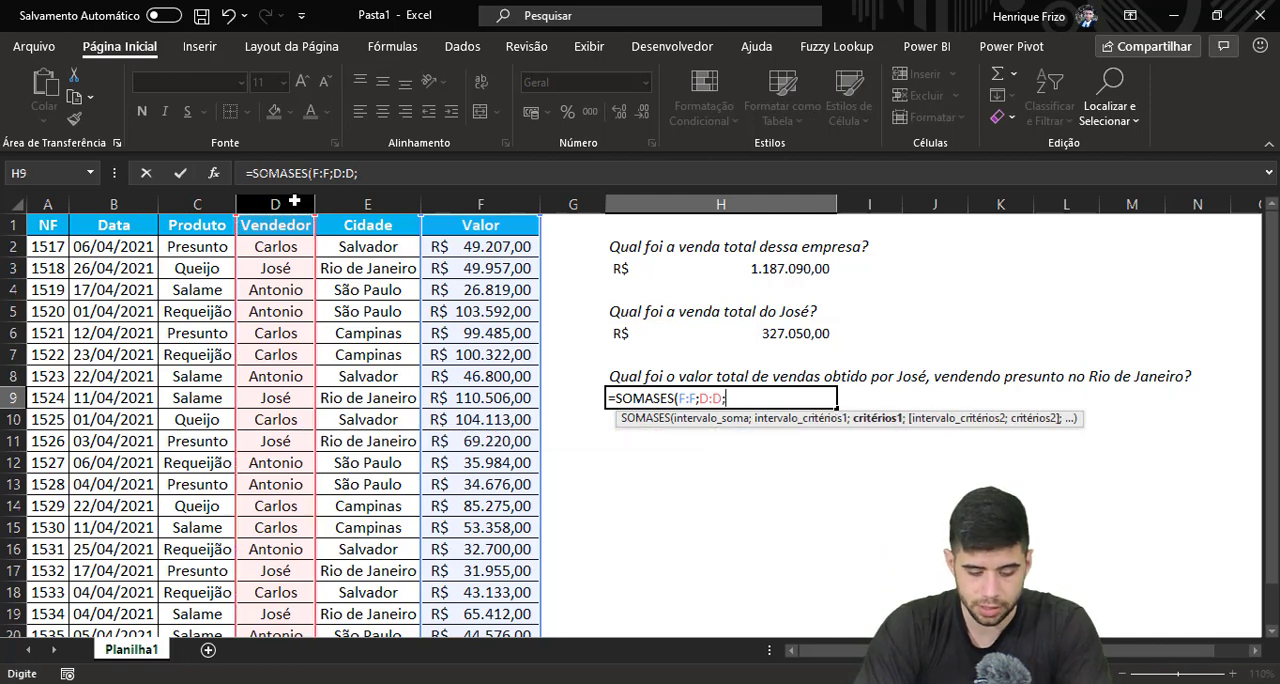
type("\"Jos")
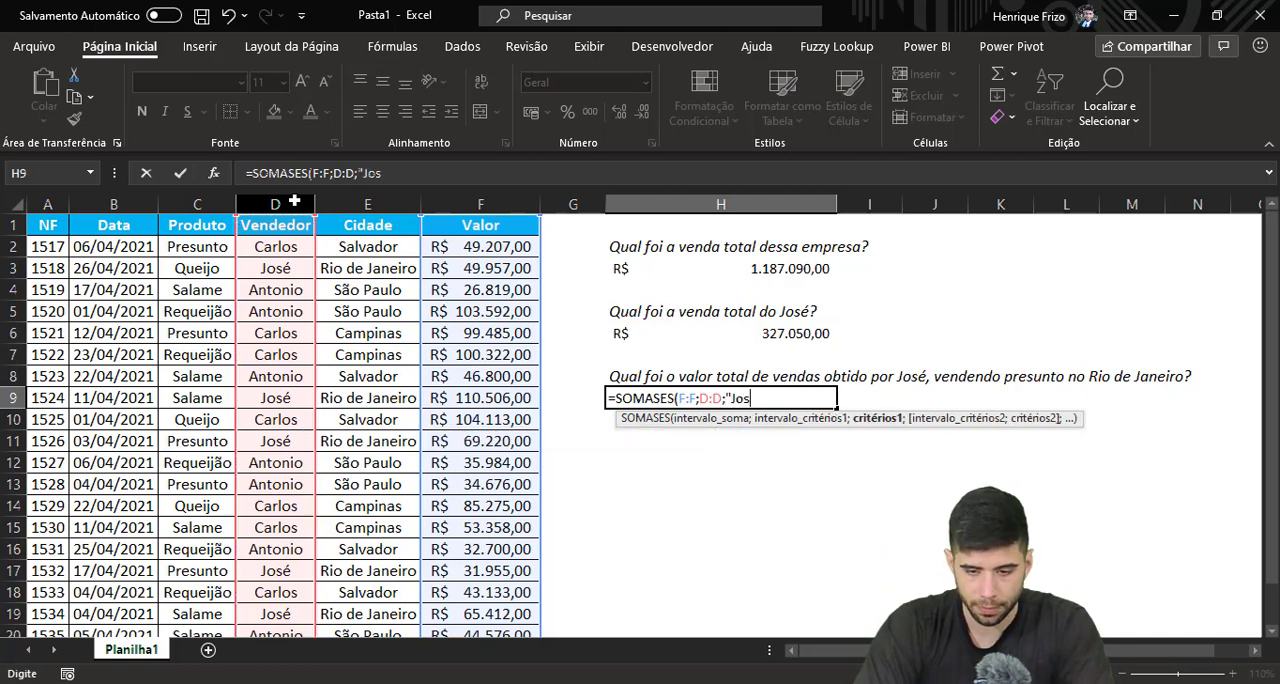
type("é")
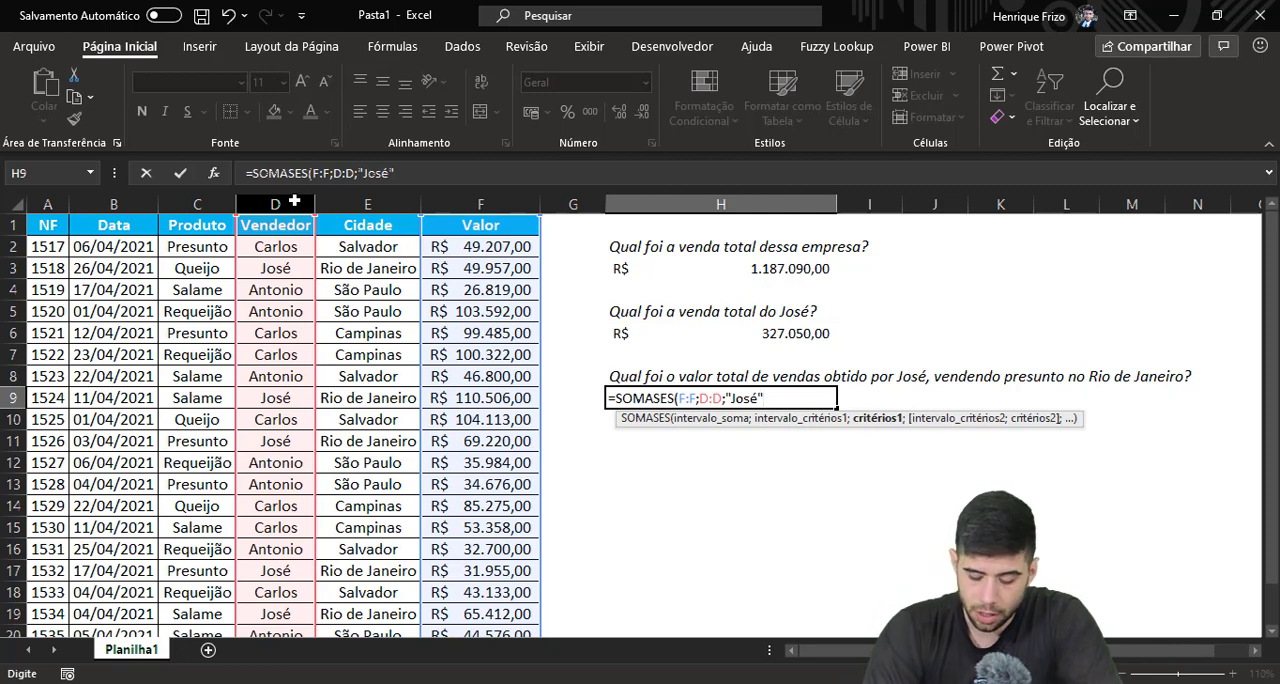
type(";")
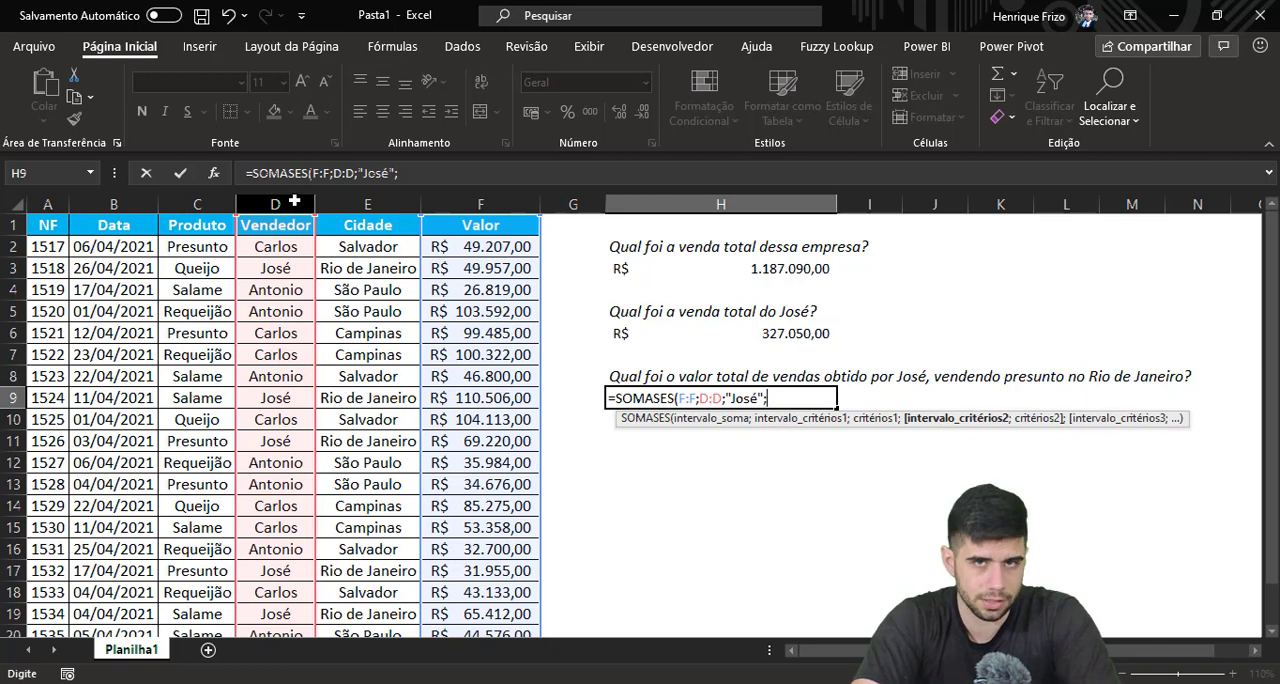
Add the Produto column C:C as the second criteria range, with "Presunto" as its criterion
left_click(219, 204)
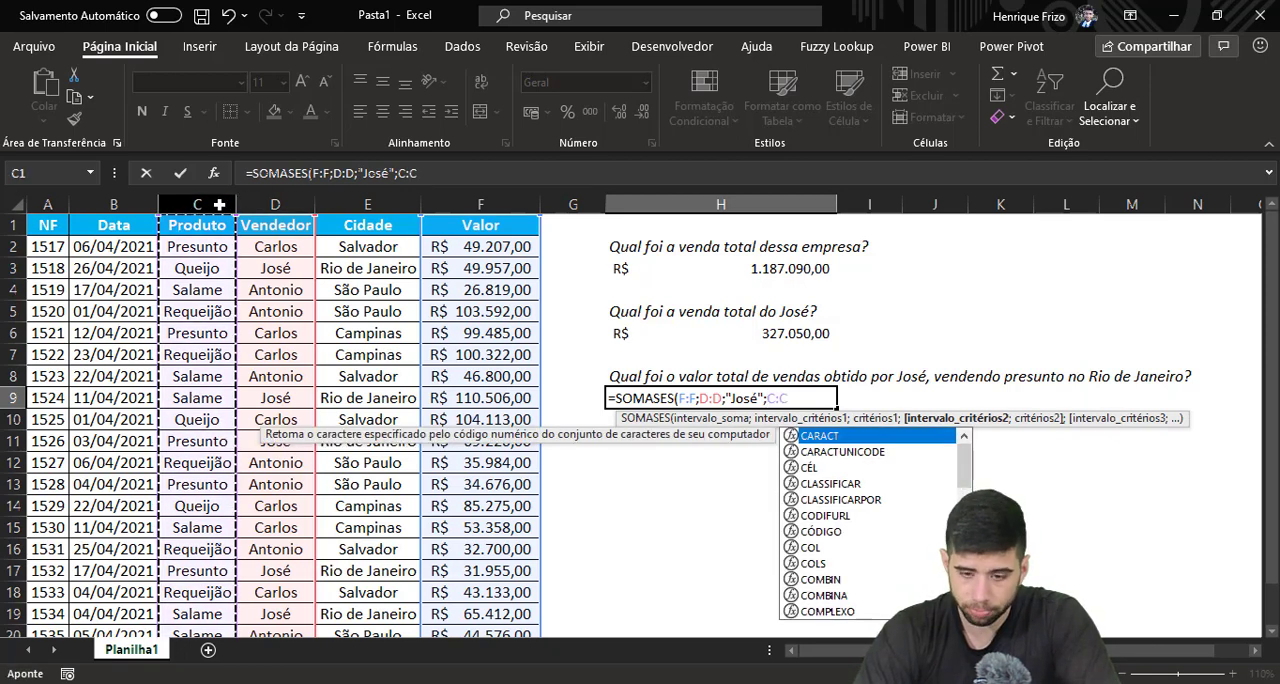
type(";")
type("\"P")
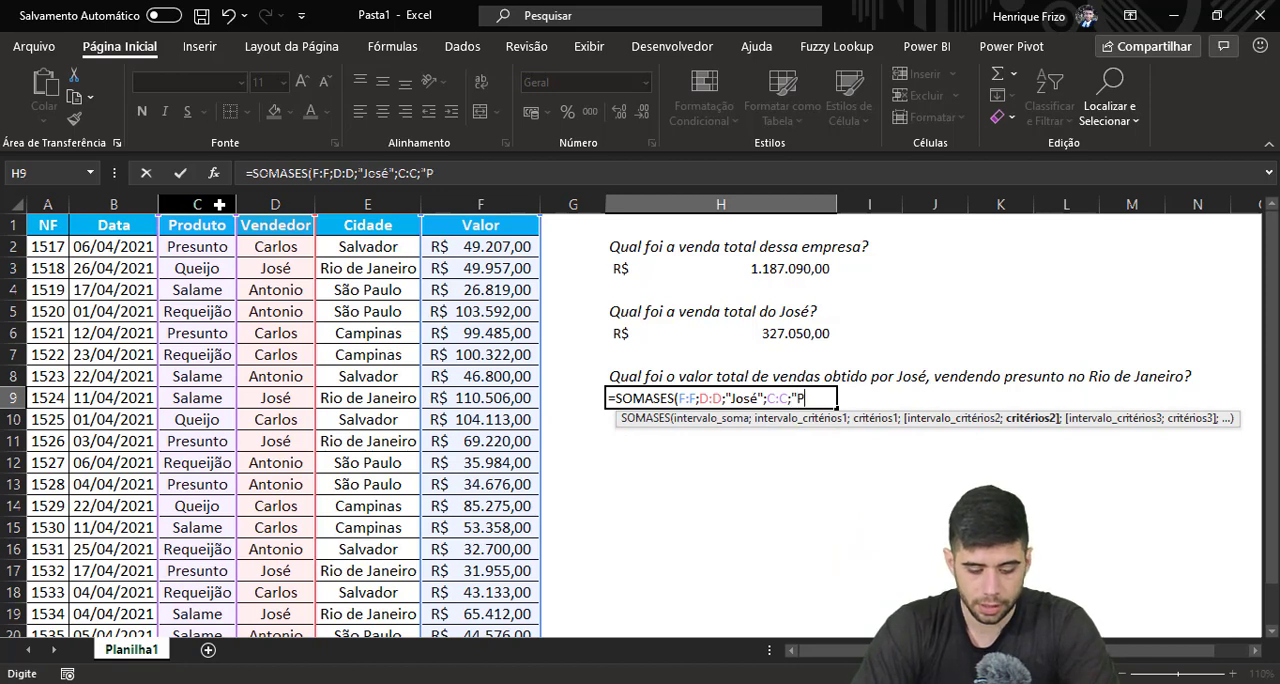
type("resunto")
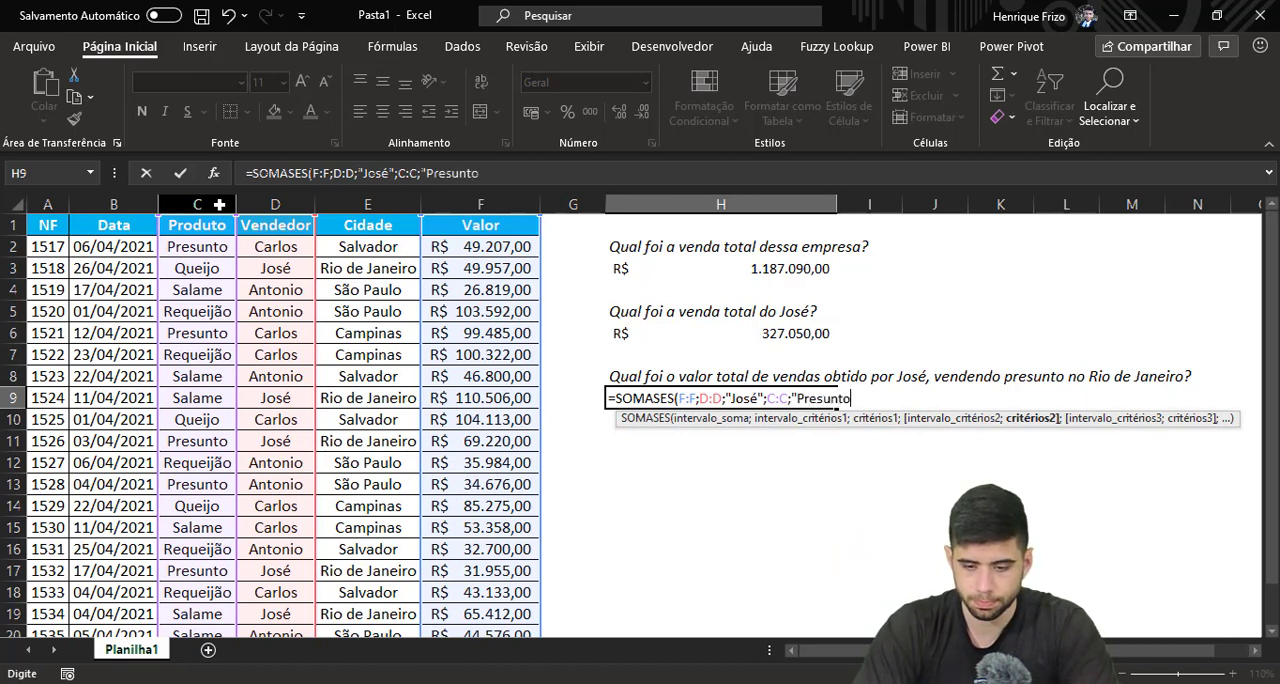
type("\"")
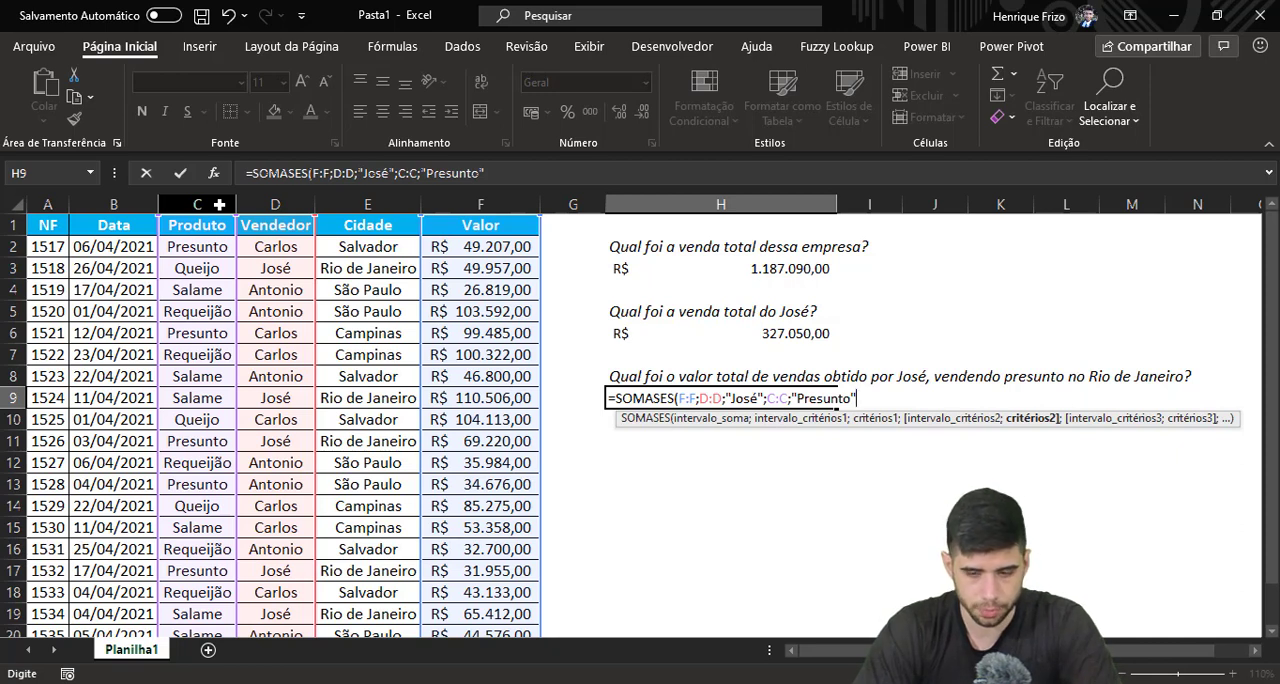
type(";")
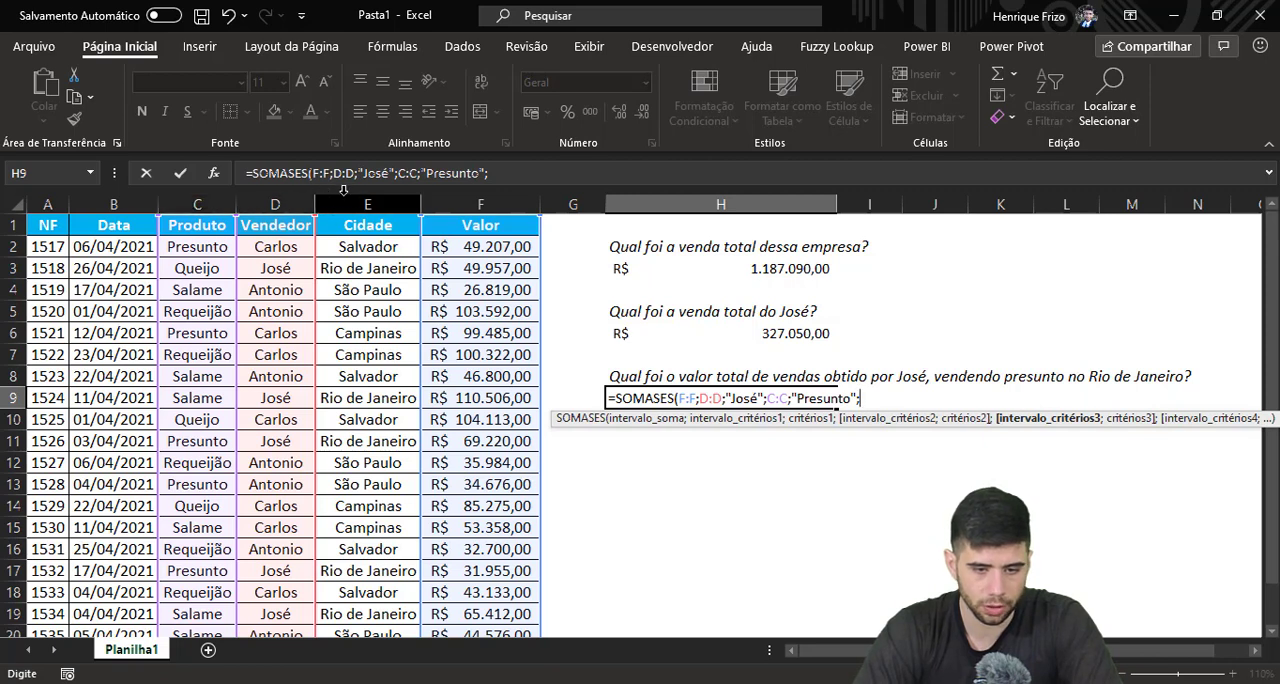
Complete the SOMASES formula in H9 with the Cidade column E:E as the third criteria range and "Rio de Janeiro" as its criterion
left_click(393, 195)
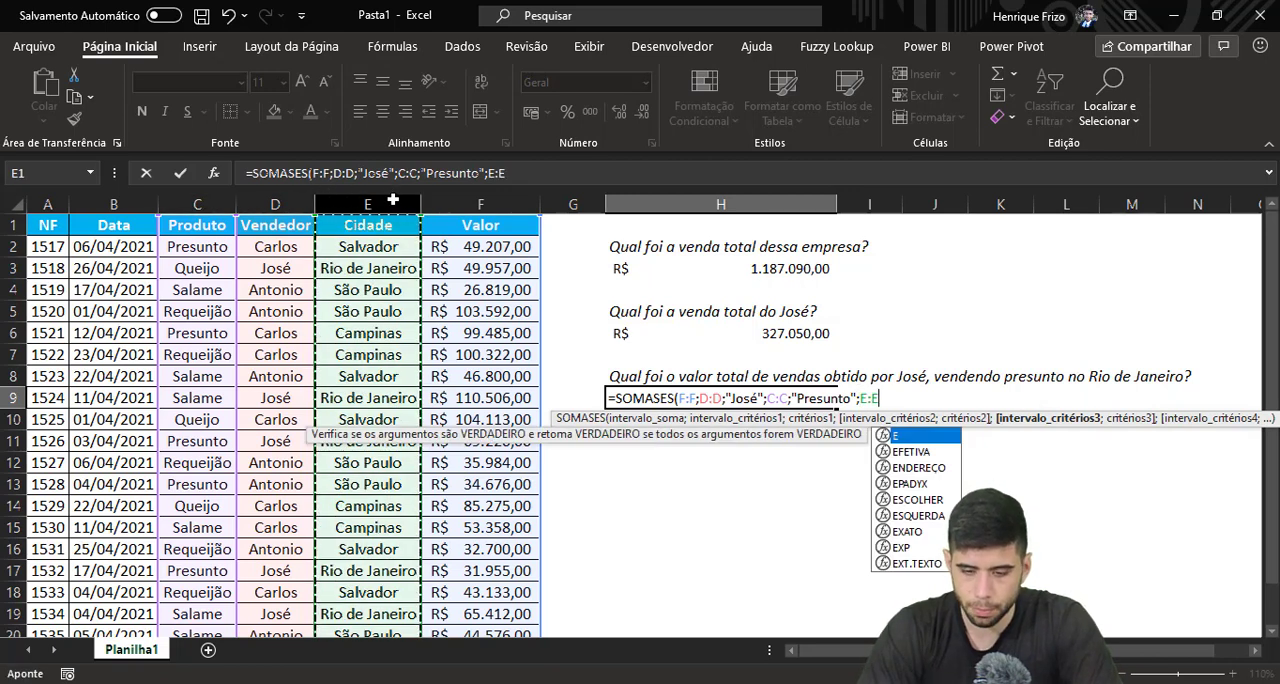
type(";")
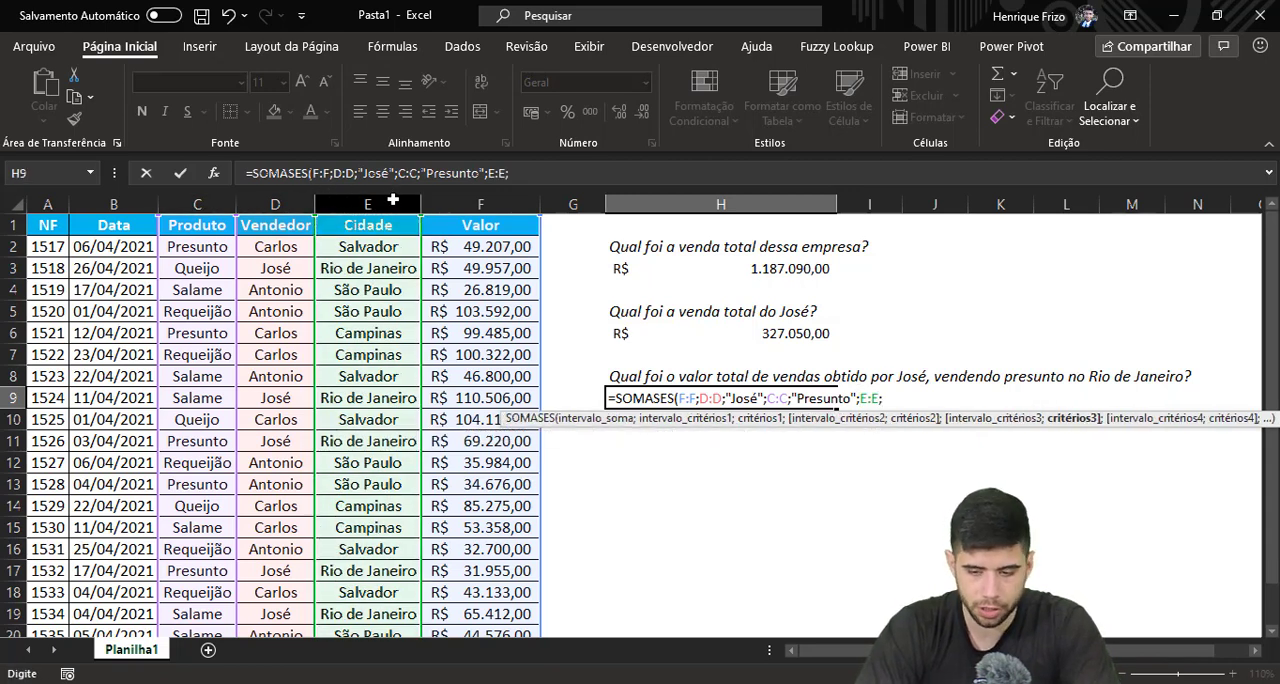
type("\"Rio de ")
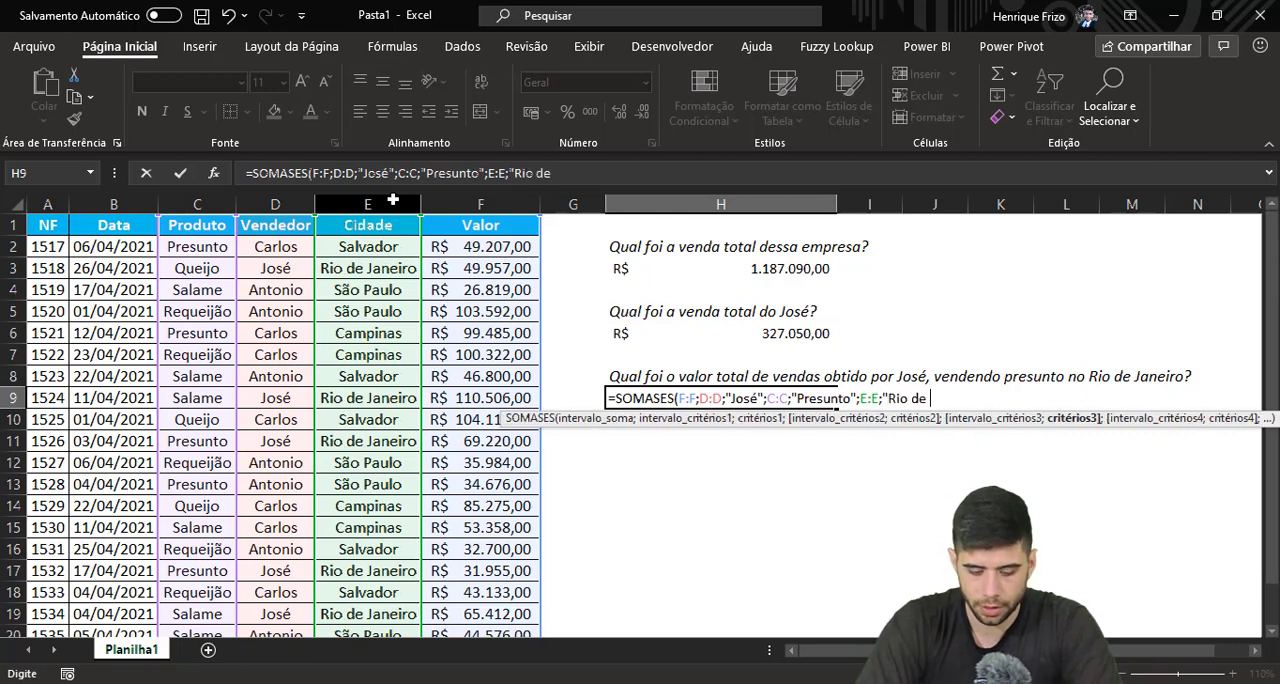
type("Janeiro\"")
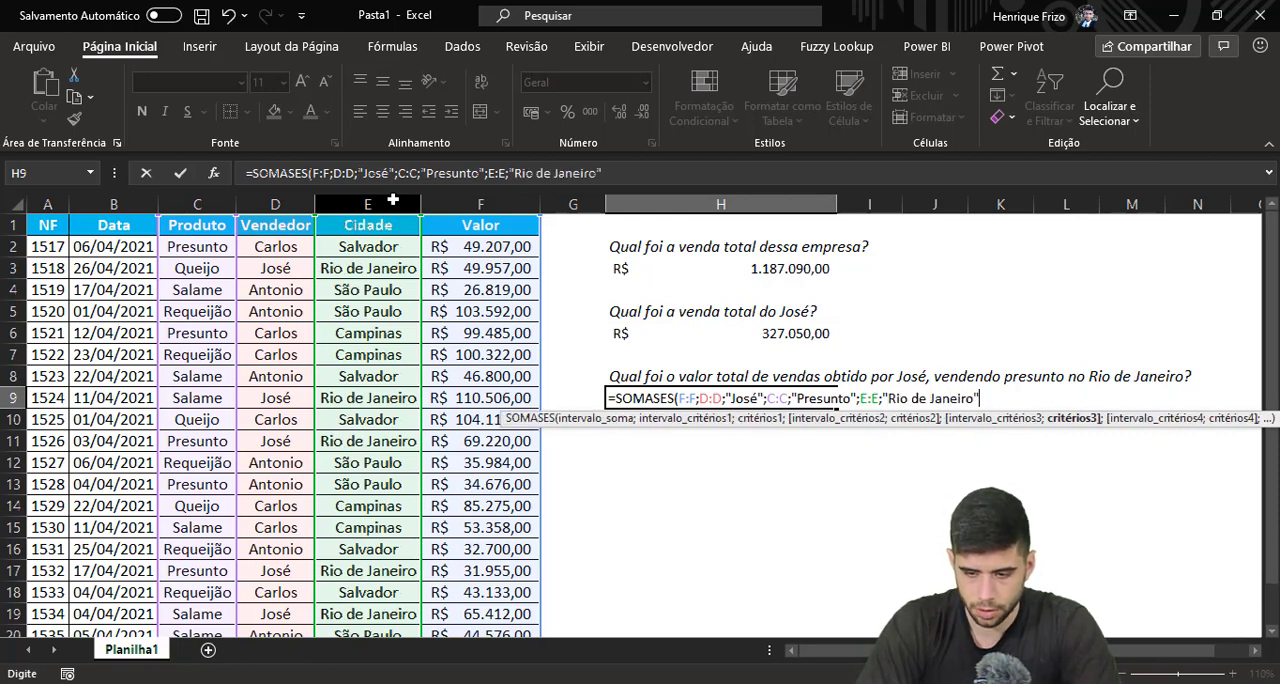
type(")")
key("Return")
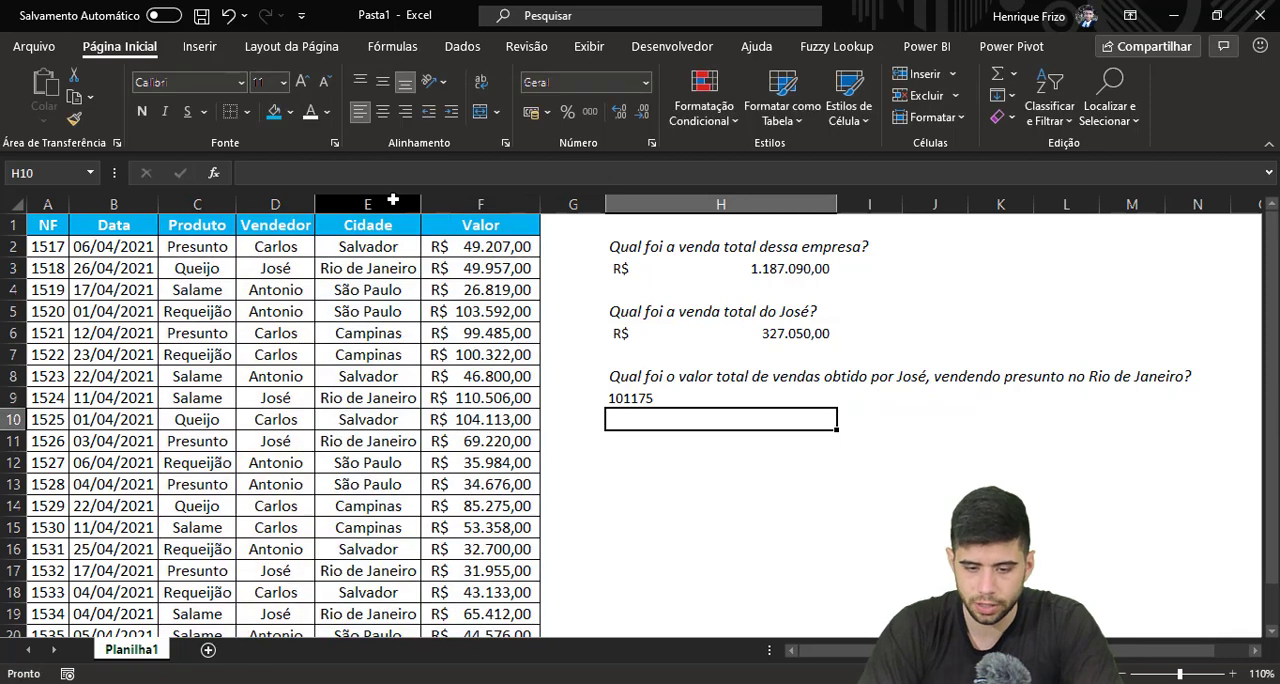
Format the SOMASES result in H9 with the accounting (Contábil) number format in R$
left_click(670, 400)
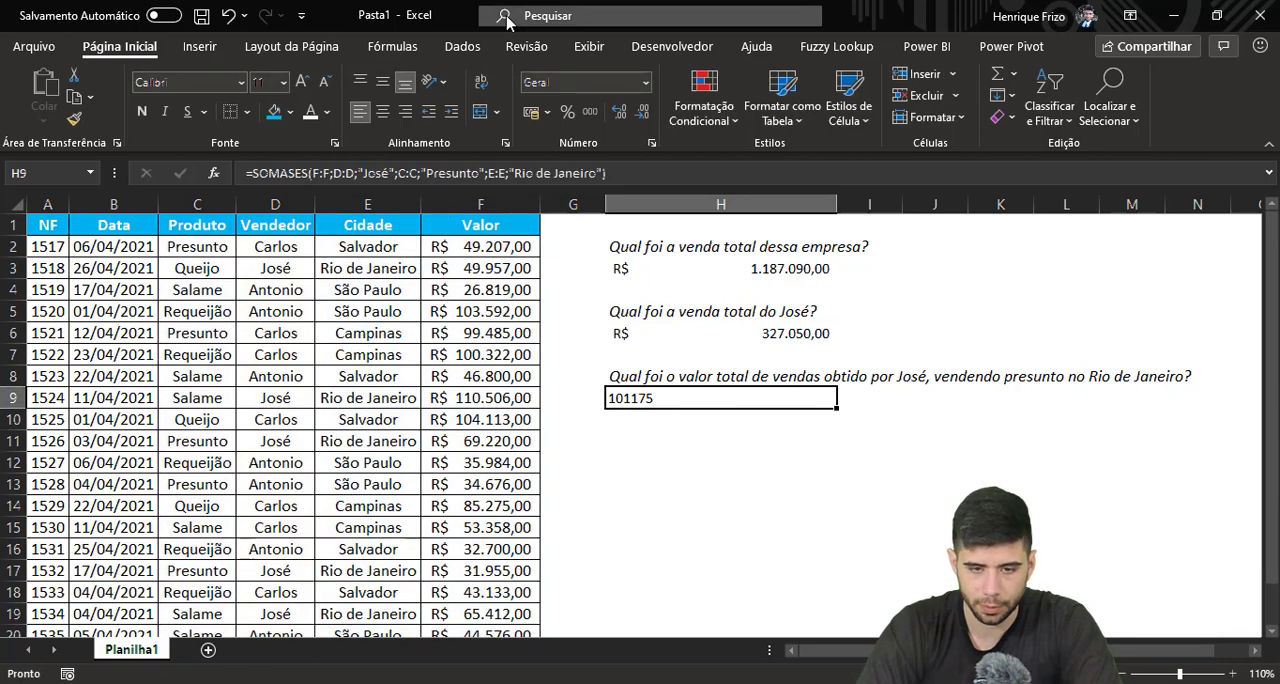
left_click(535, 117)
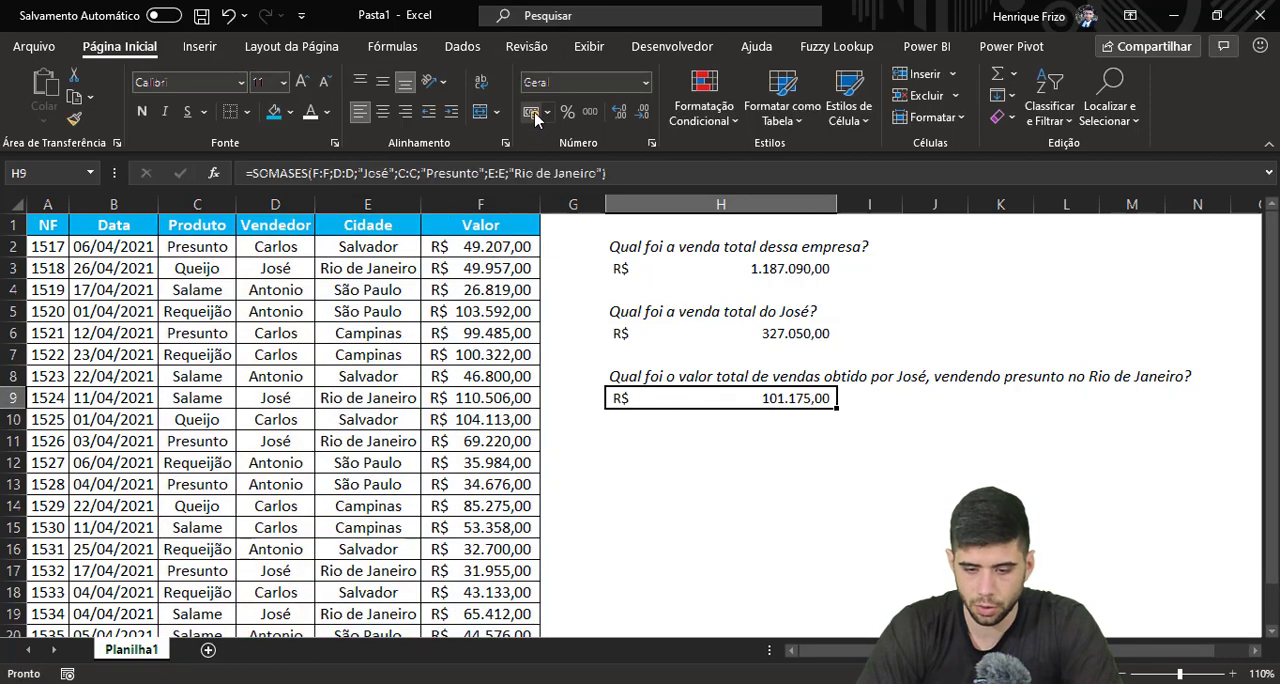
left_click(778, 427)
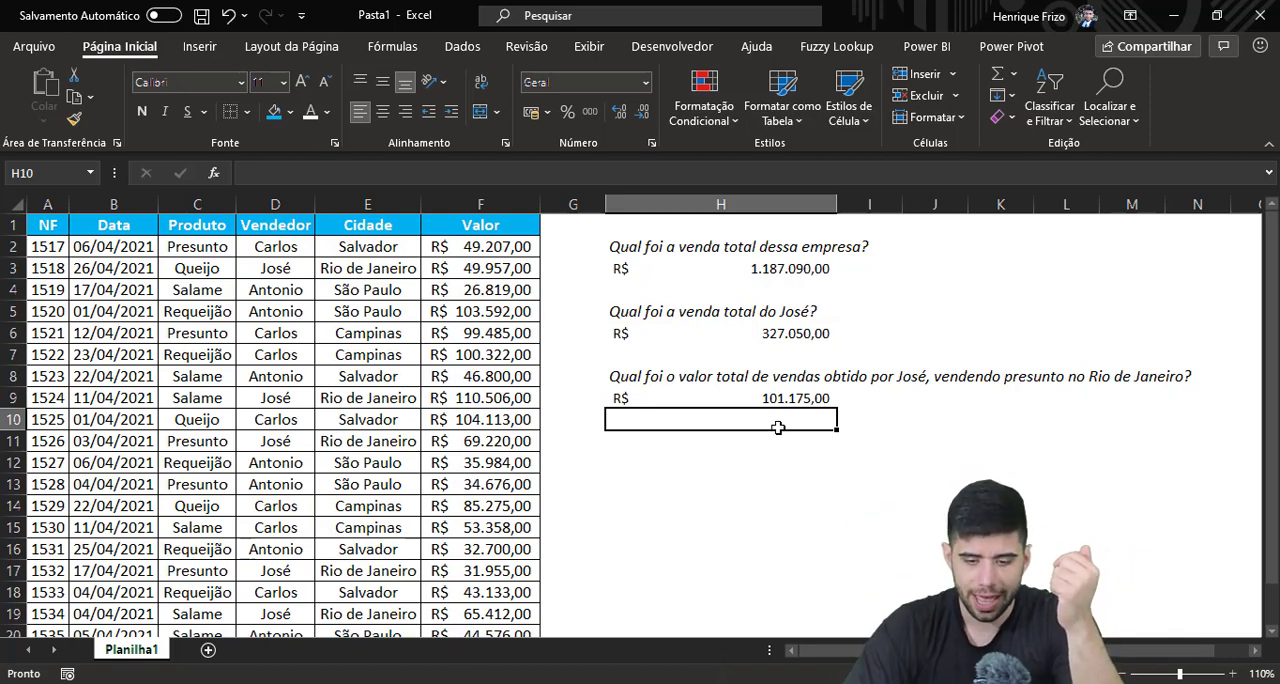
Start another SOMASES formula in the empty cell H12, using the Valor column F:F as the sum range
left_click(790, 336)
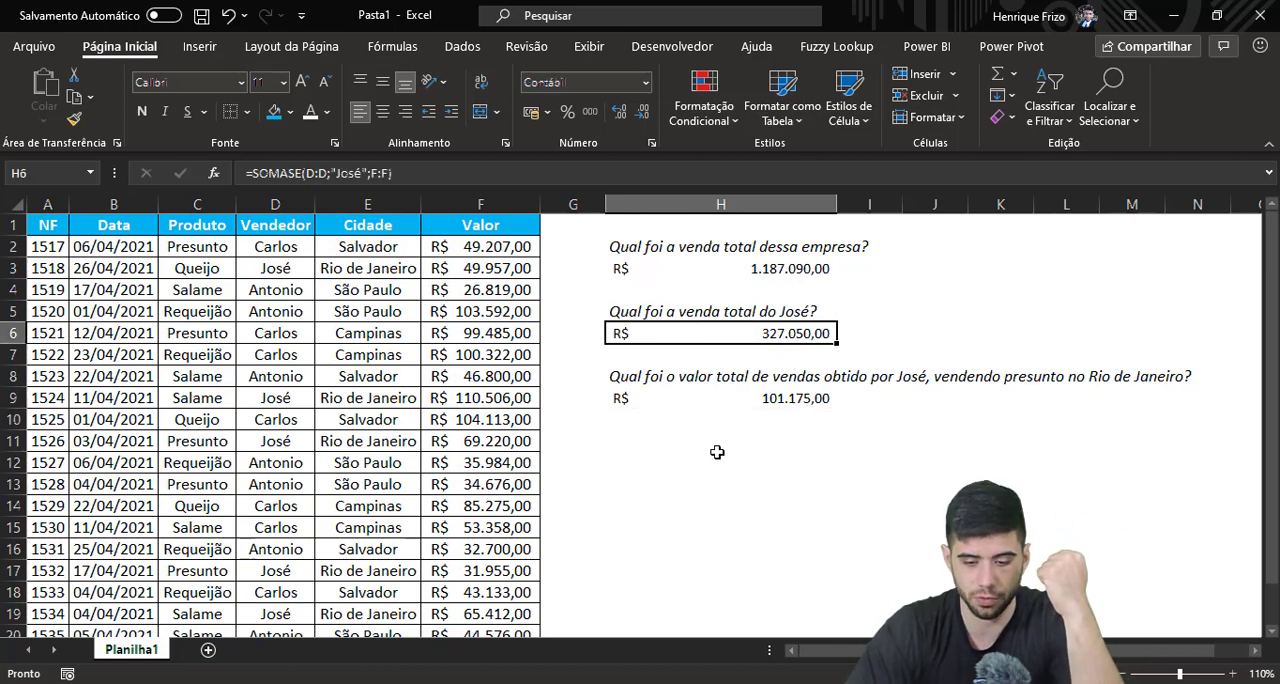
left_click(716, 458)
left_click(710, 500)
left_click_drag(710, 500, 701, 467)
left_click(701, 467)
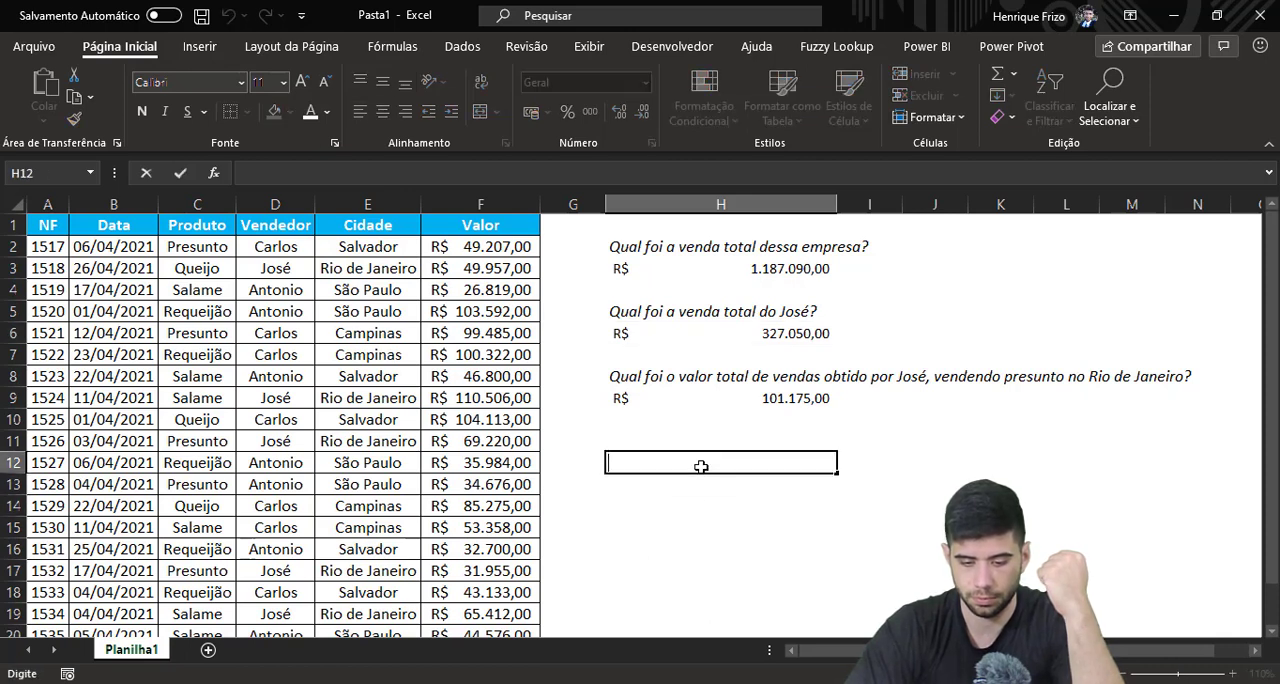
type("=somases")
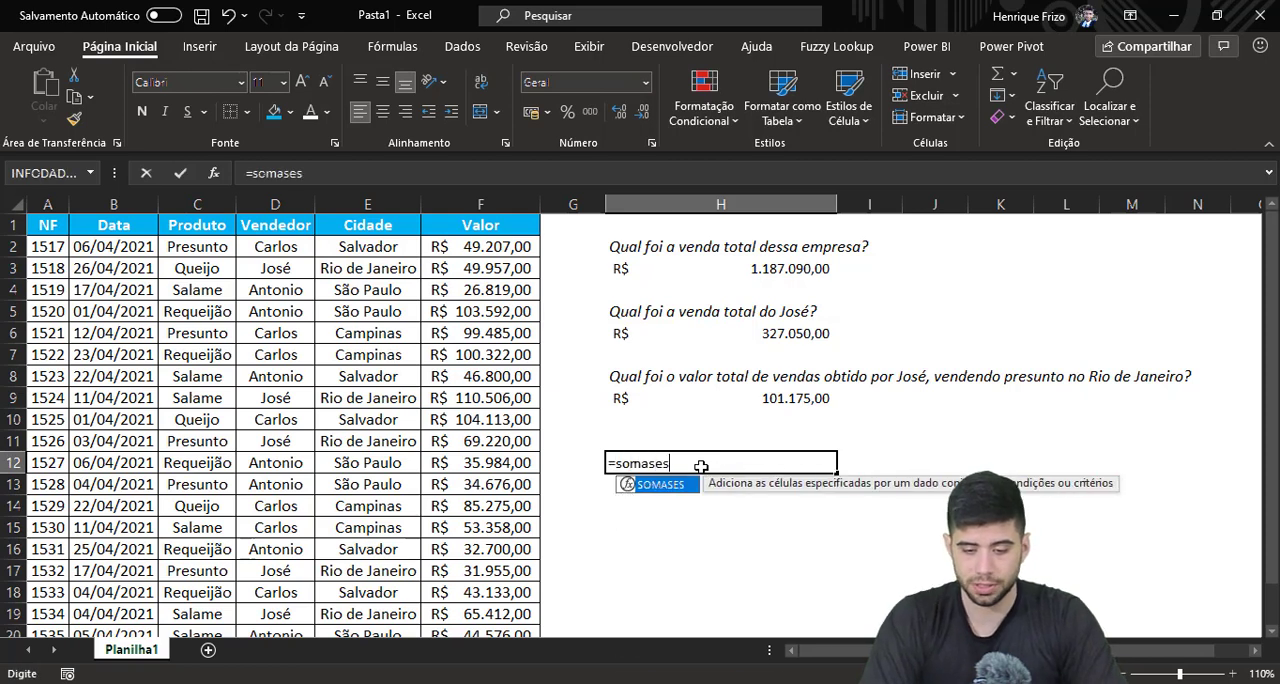
key("Tab")
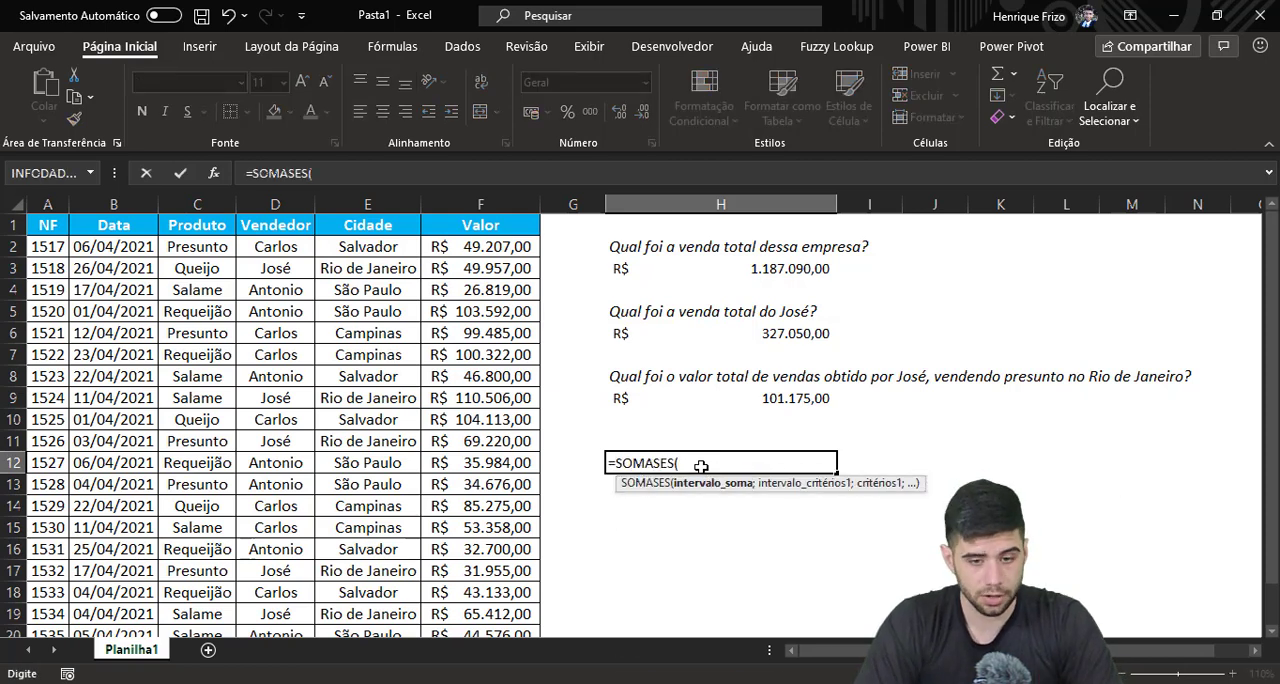
left_click(515, 199)
type(";")
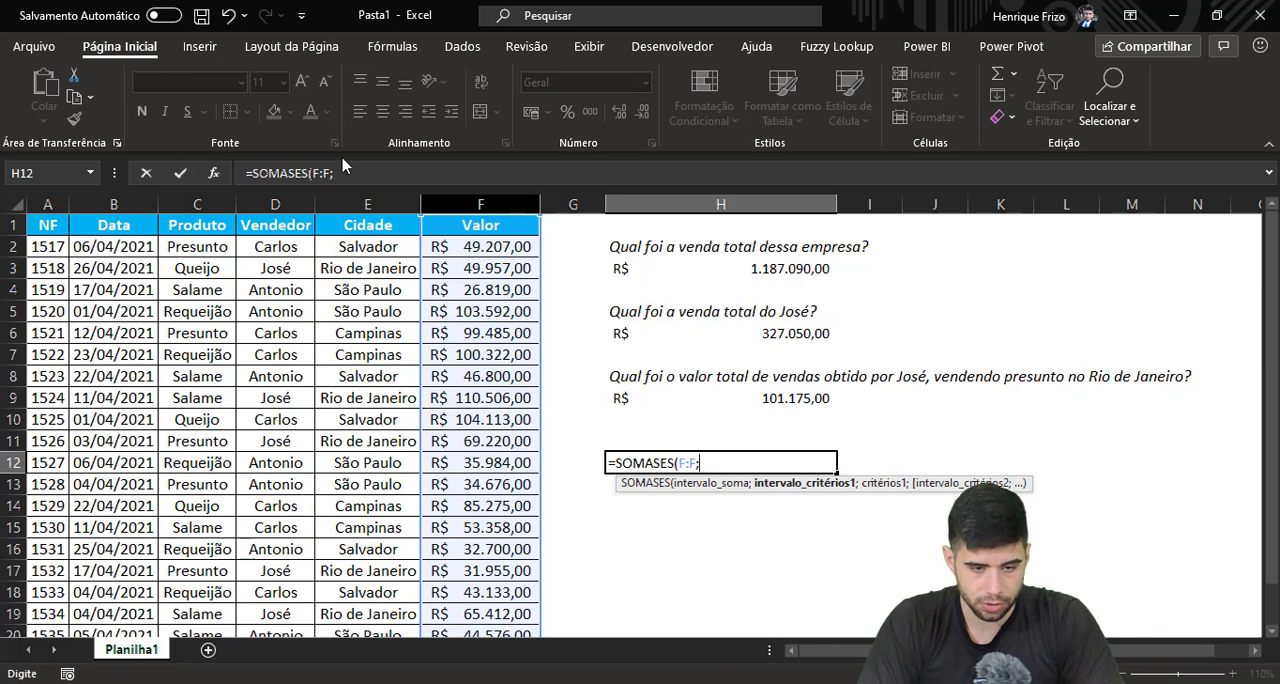
Complete the SOMASES formula in H12 with the Vendedor column D:D as the only criteria range and the salesperson's name as the quoted criterion
left_click(296, 205)
type(";\"Jos[e")
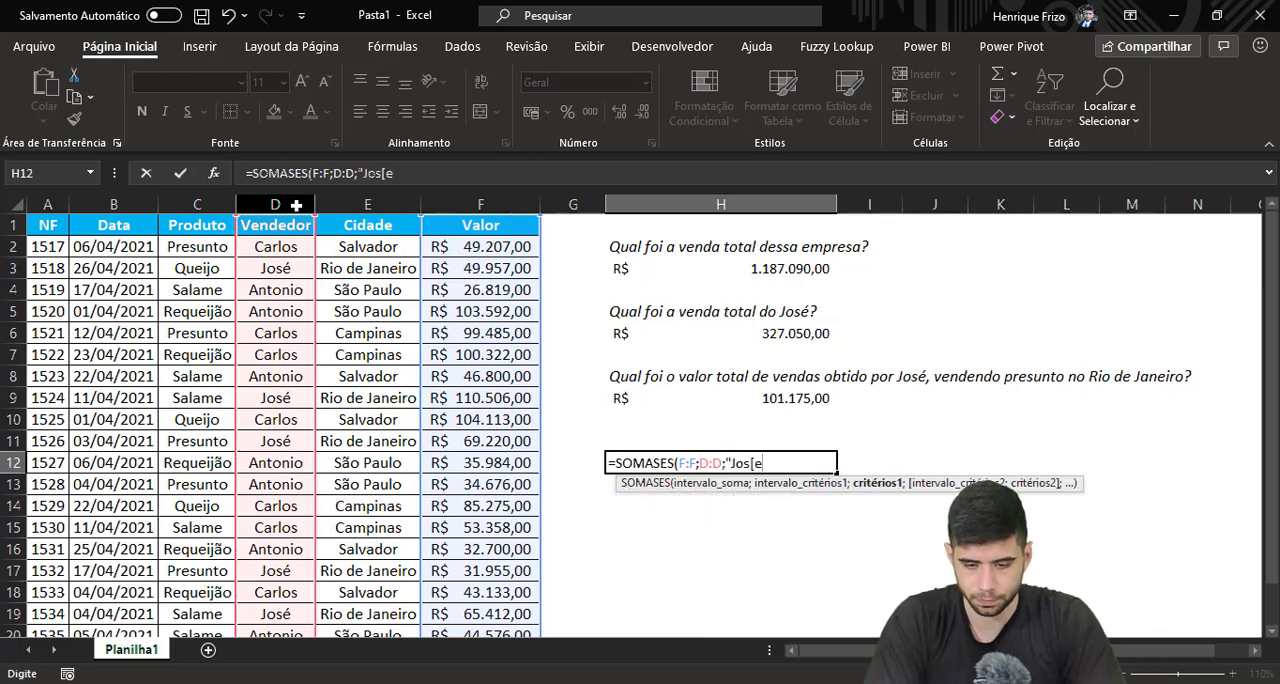
key("BackSpace")
key("BackSpace")
key("BackSpace")
key("BackSpace")
type("José\")")
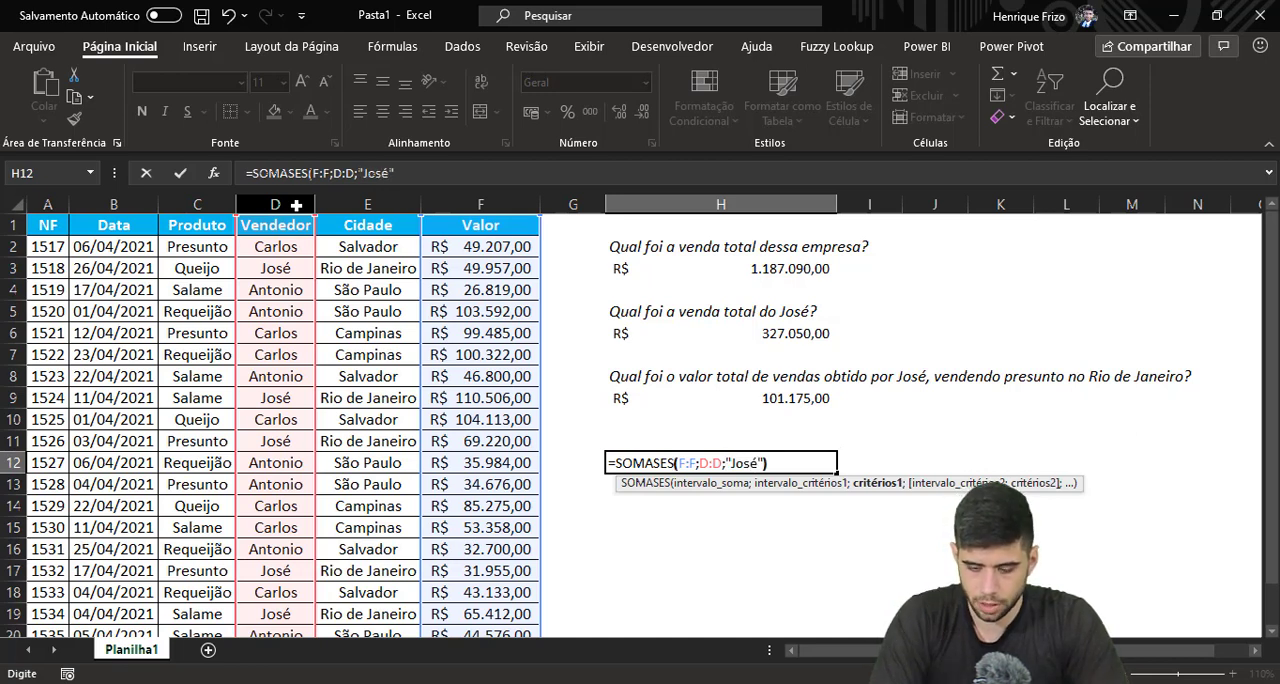
key("Return")
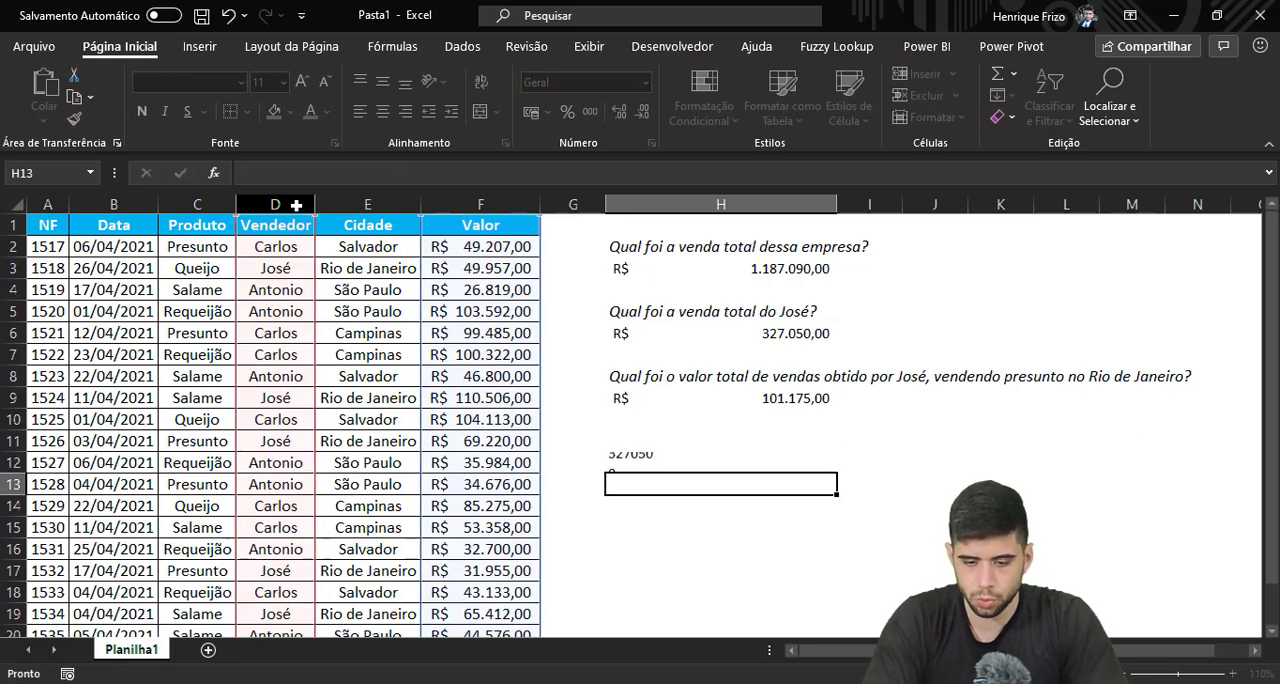
Format H12 with the accounting (Contábil) number format in R$ and a light gold fill
left_click(626, 465)
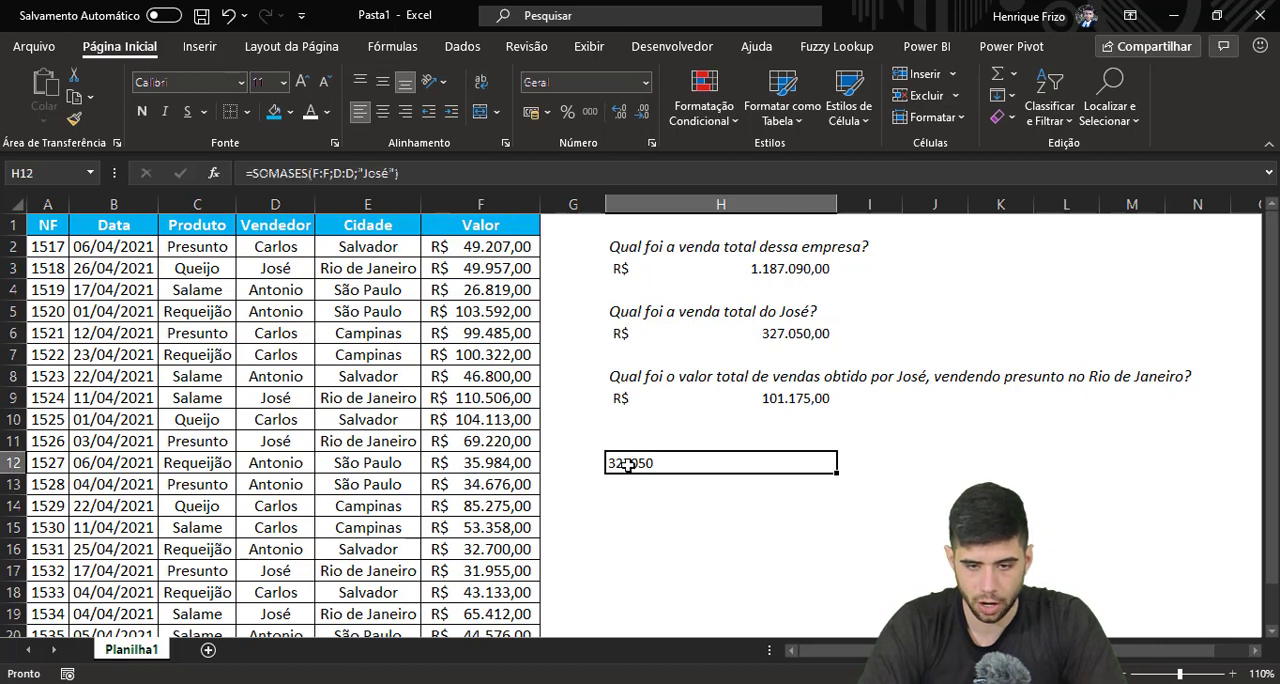
left_click(533, 112)
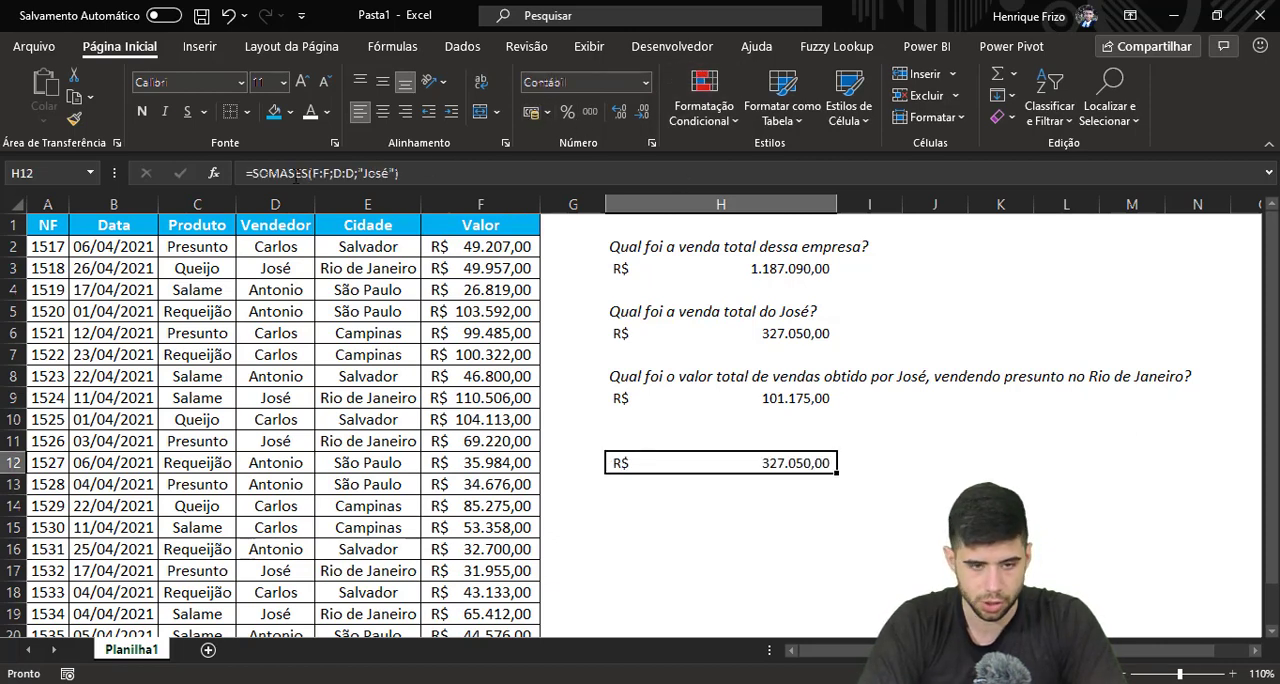
left_click(290, 113)
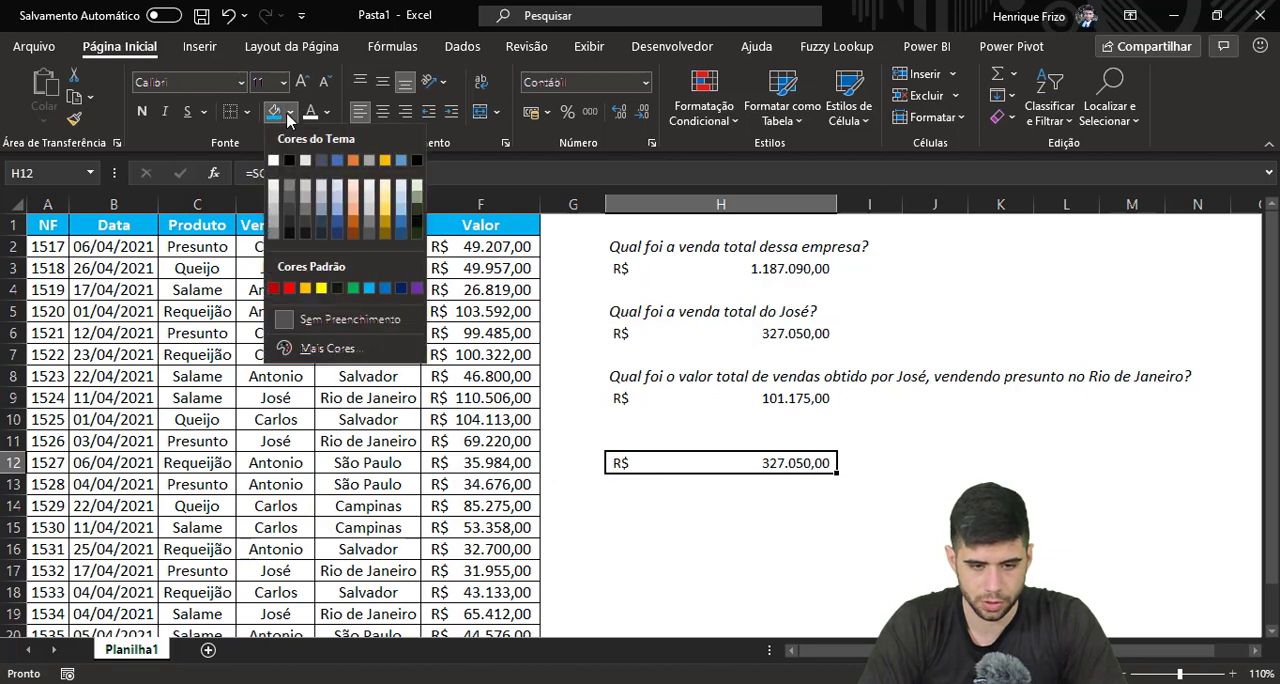
left_click(390, 190)
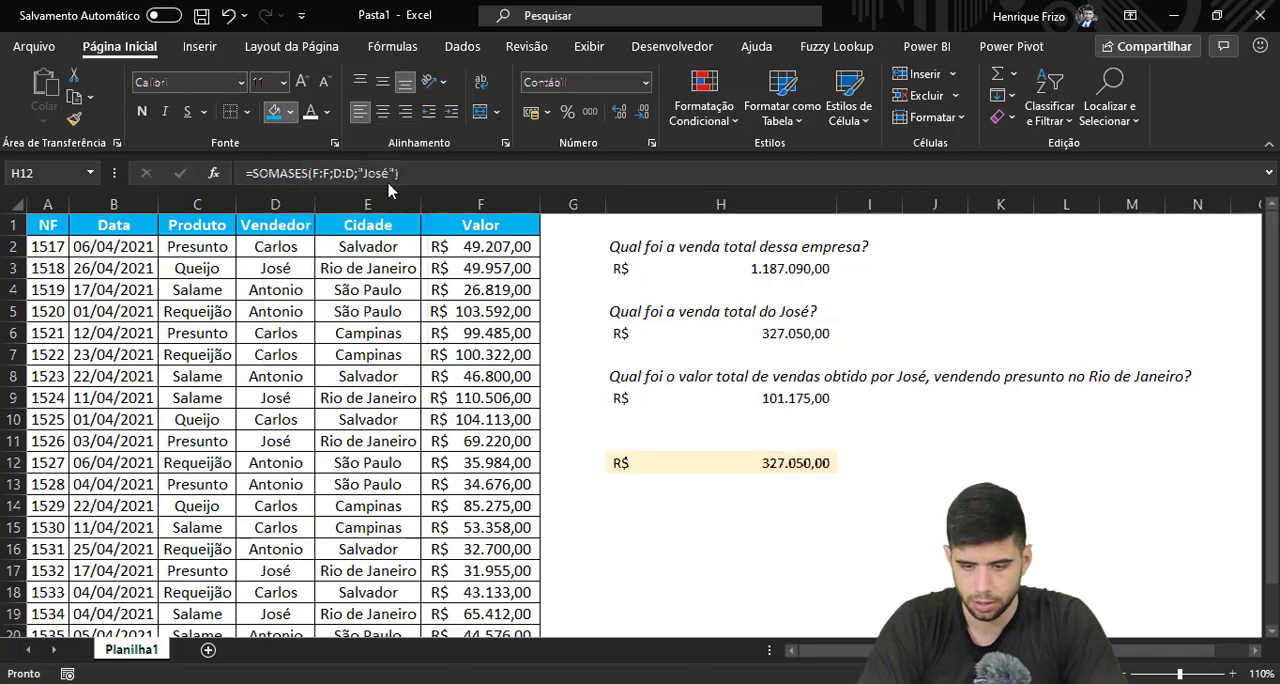
Apply the same light gold fill to the salesperson's SOMASE total in H6
left_click(659, 333)
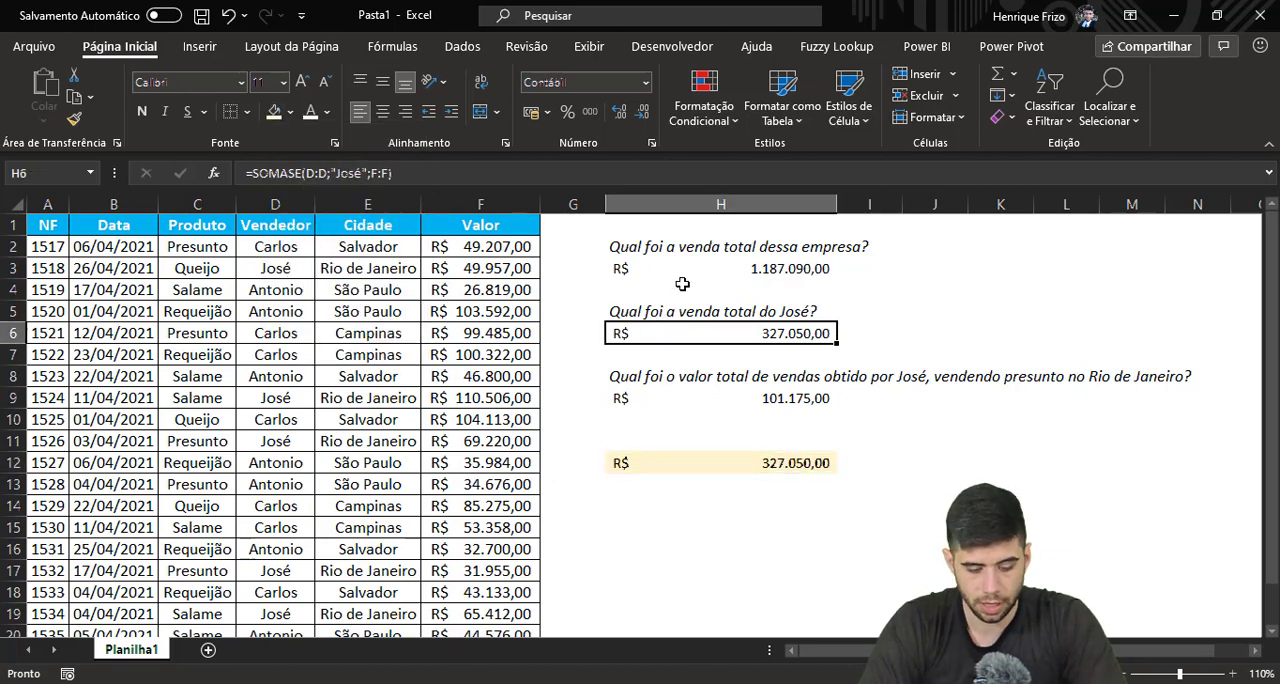
key("F4")
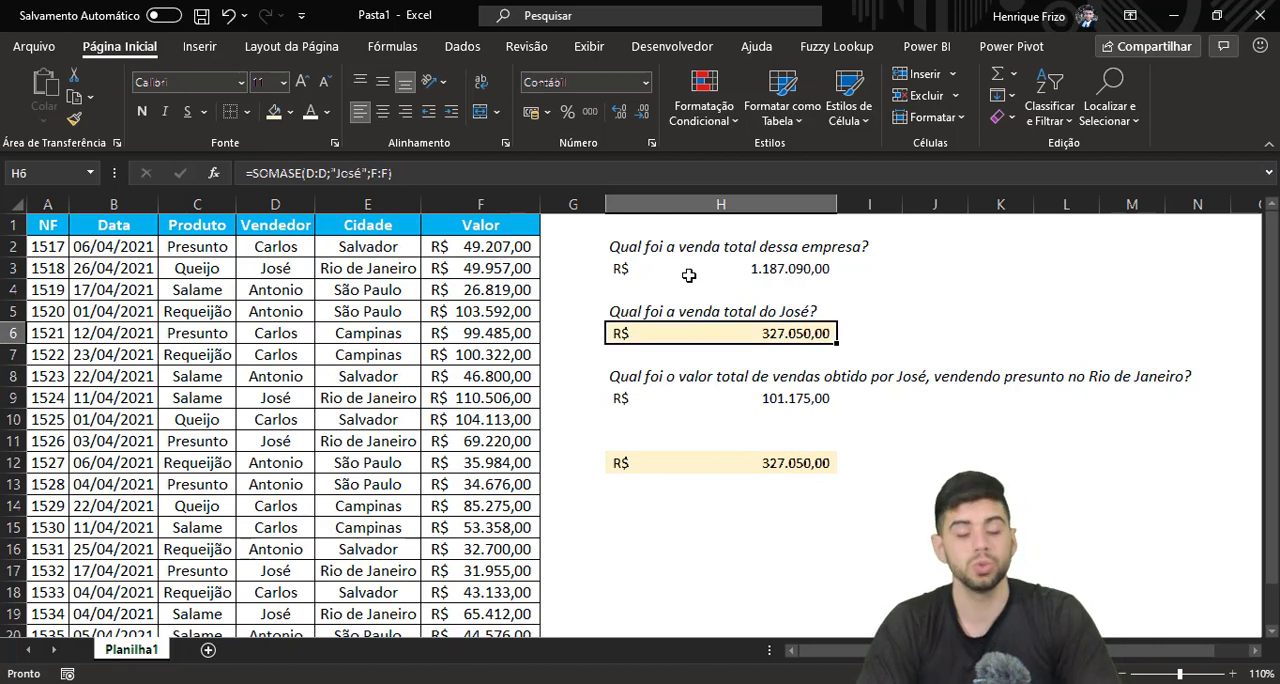
left_click(689, 256)
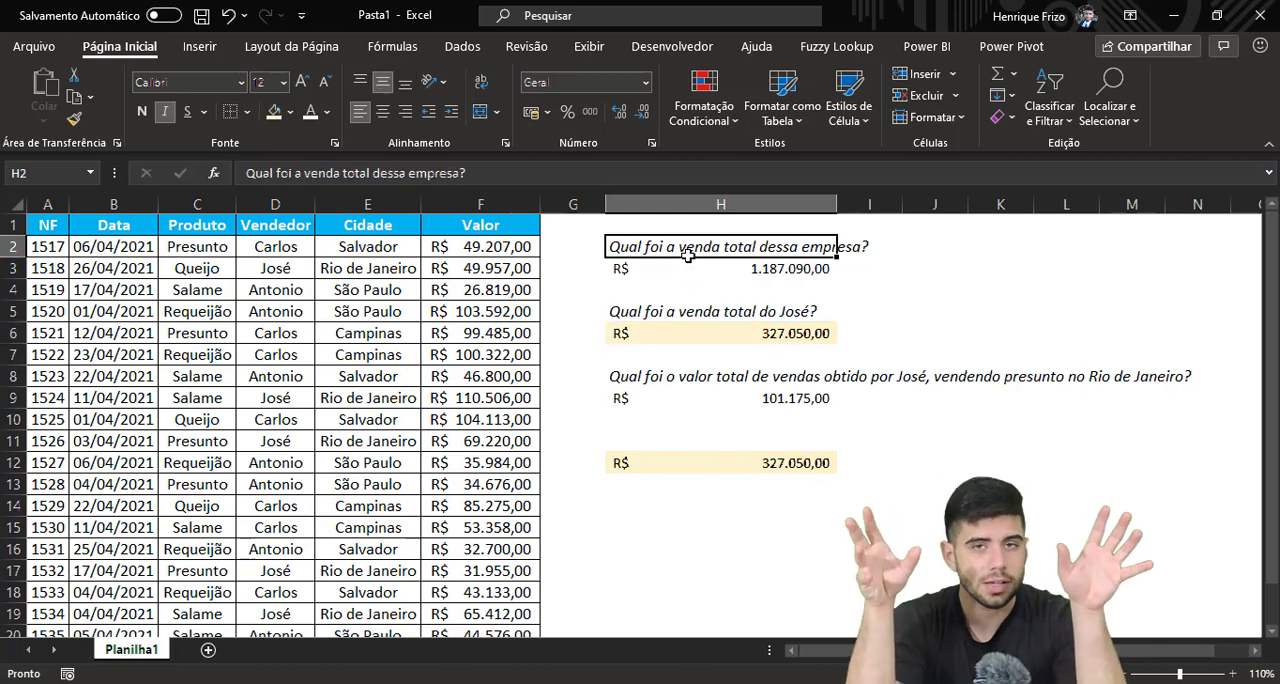